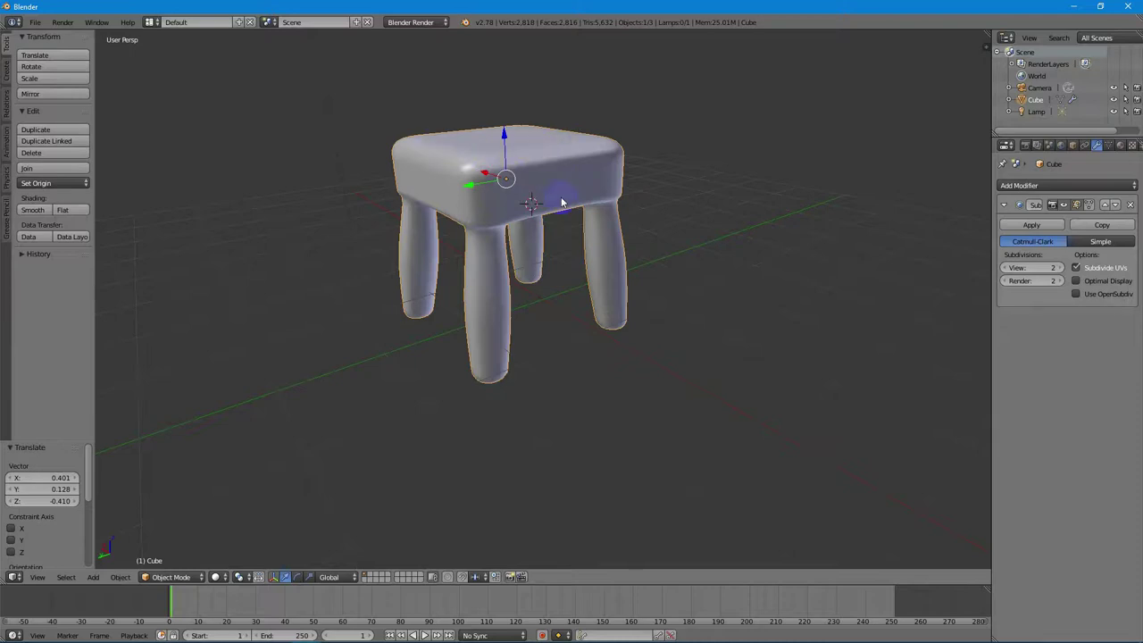
- Set the stool material's diffuse colour to a light orange-brown, about R 0.8, G 0.43, B 0.22
mouse_move(585, 223)
middle_mouse_down()
mouse_move(587, 236)
mouse_move(552, 245)
mouse_move(584, 245)
mouse_move(584, 225)
mouse_move(581, 235)
middle_mouse_up()
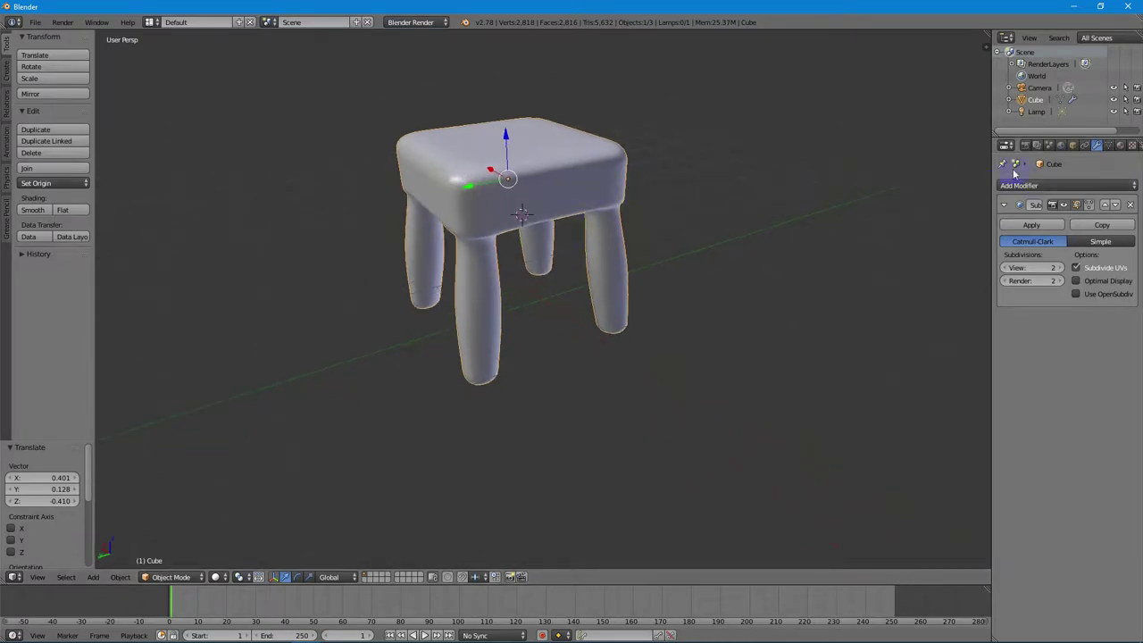
left_click_drag(991, 163, 940, 164)
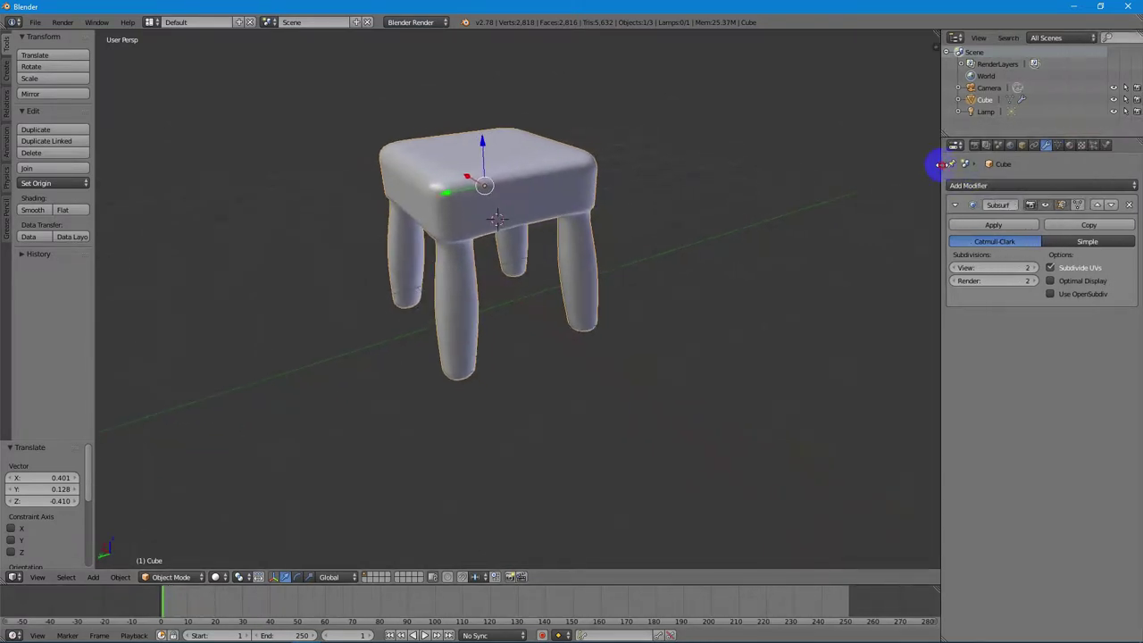
left_click(1070, 145)
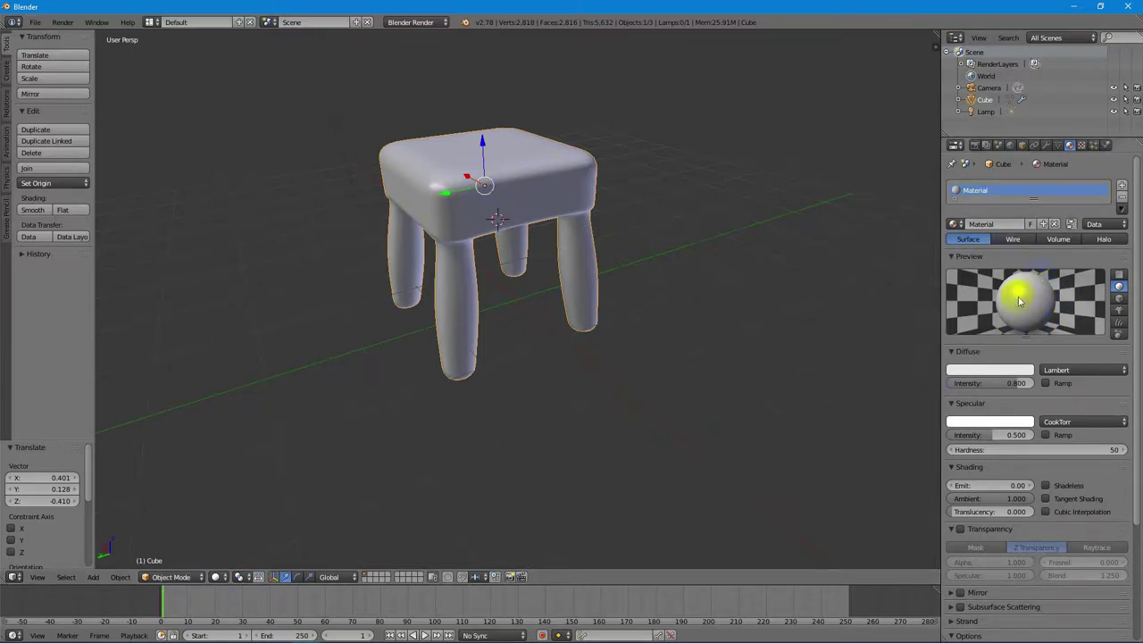
left_click(1000, 369)
mouse_move(980, 268)
left_mouse_down()
mouse_move(944, 274)
mouse_move(960, 271)
left_mouse_up()
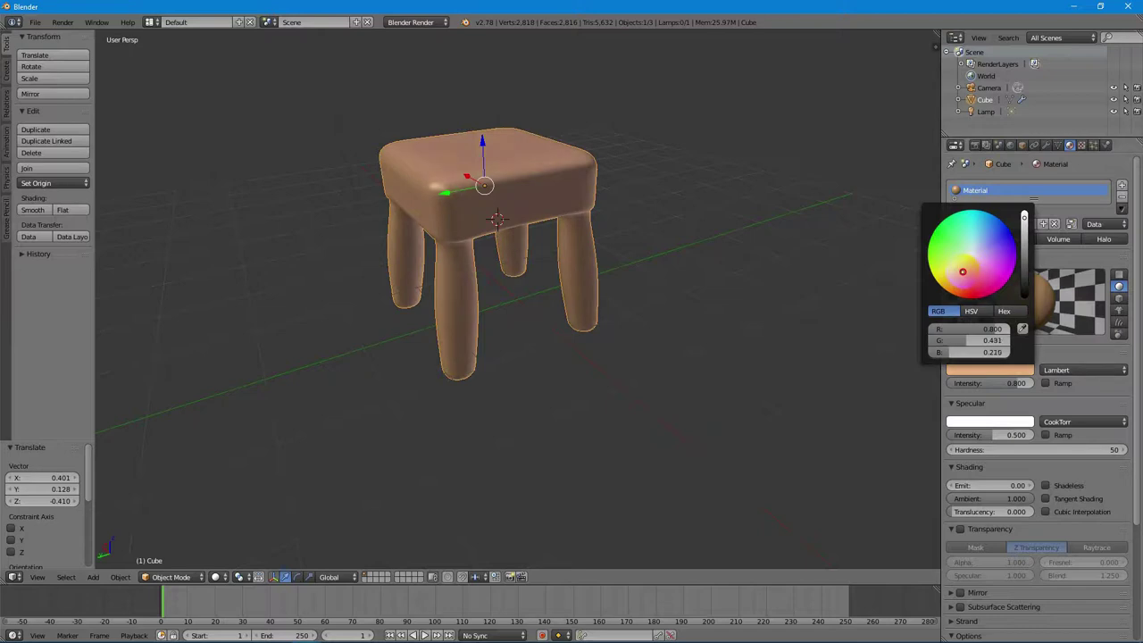
- Raise the stool material's diffuse intensity to 1.0 and enable its diffuse colour ramp
left_click(1004, 407)
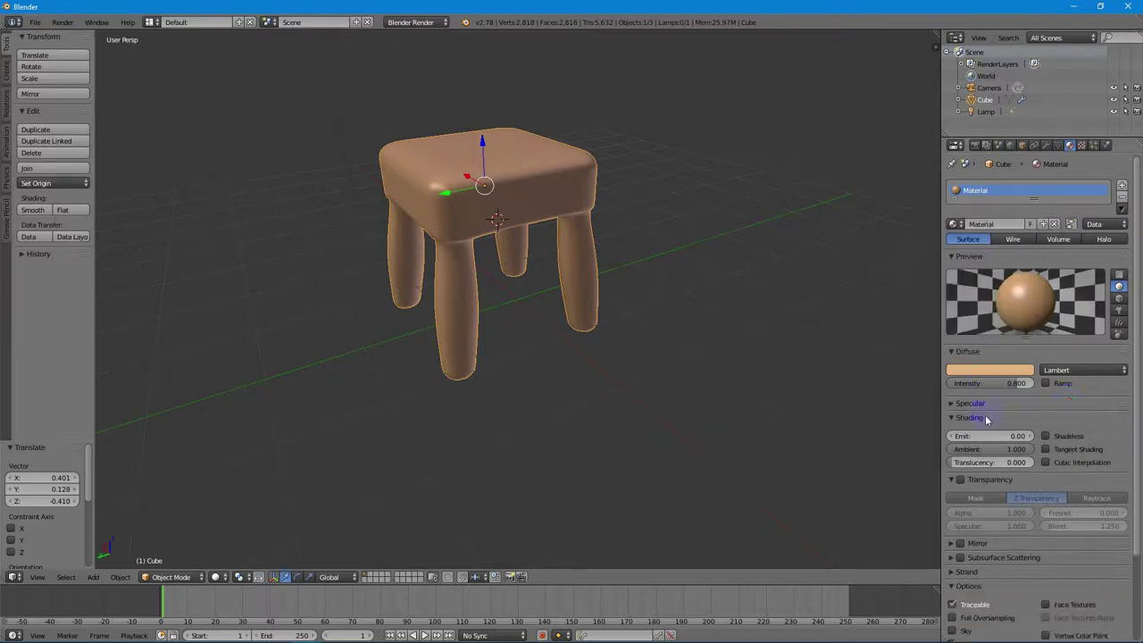
left_click(1061, 385)
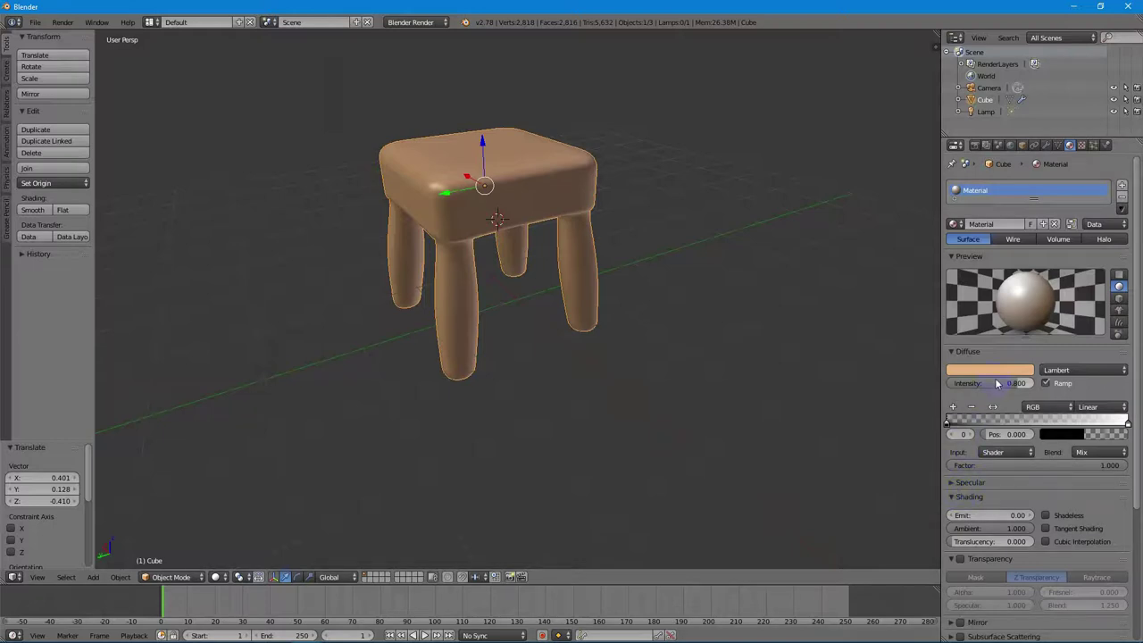
left_click_drag(1017, 385, 1043, 383)
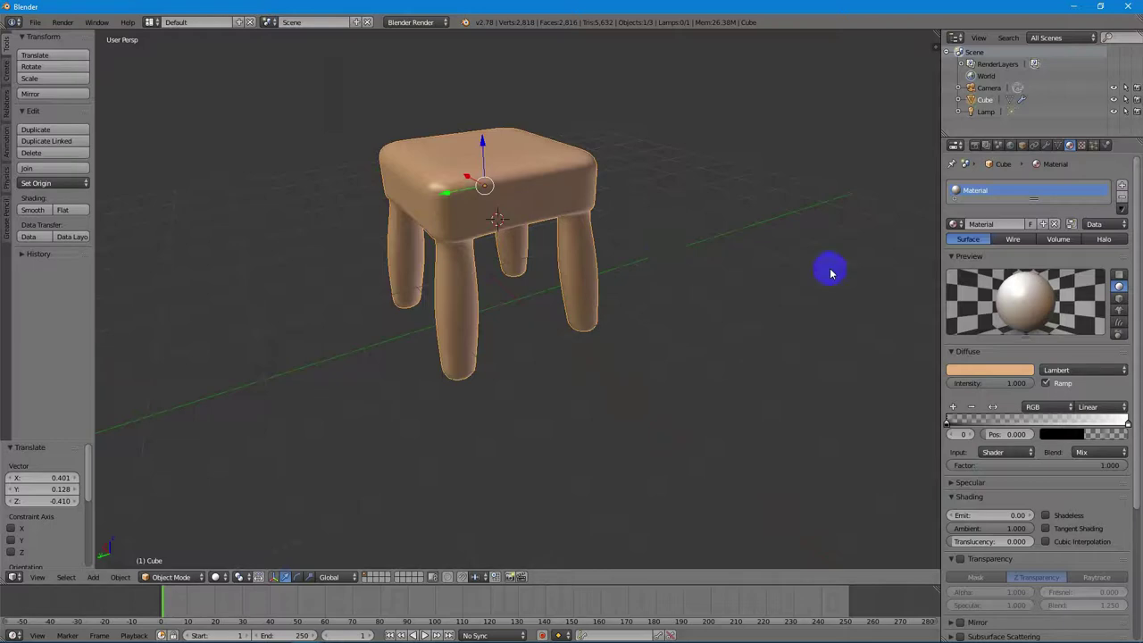
left_click(1084, 386)
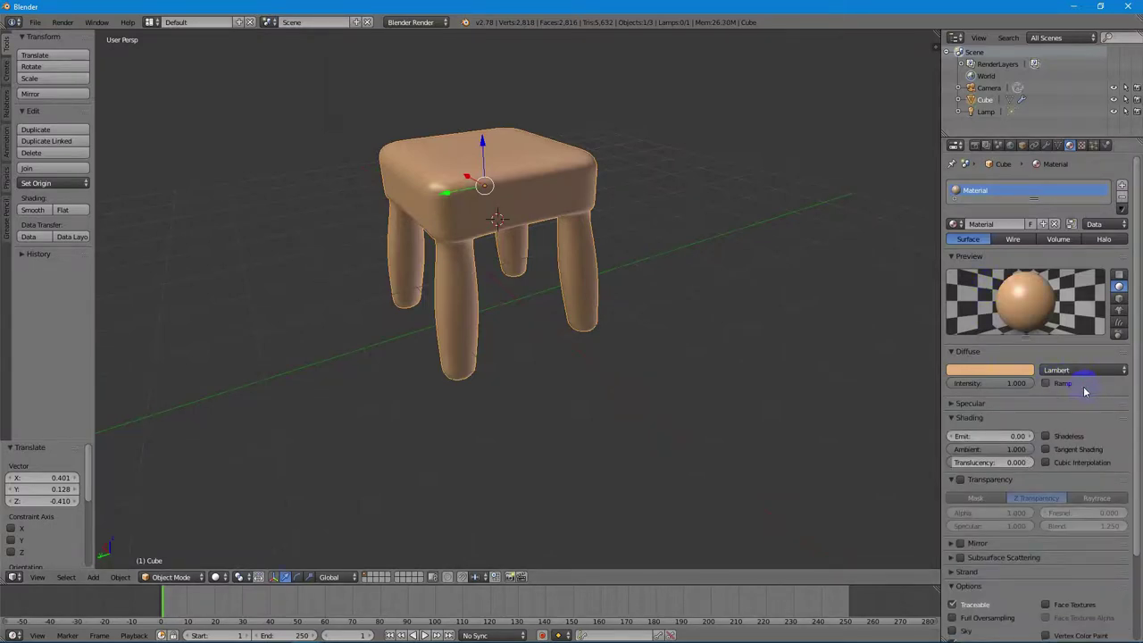
left_click(1087, 389)
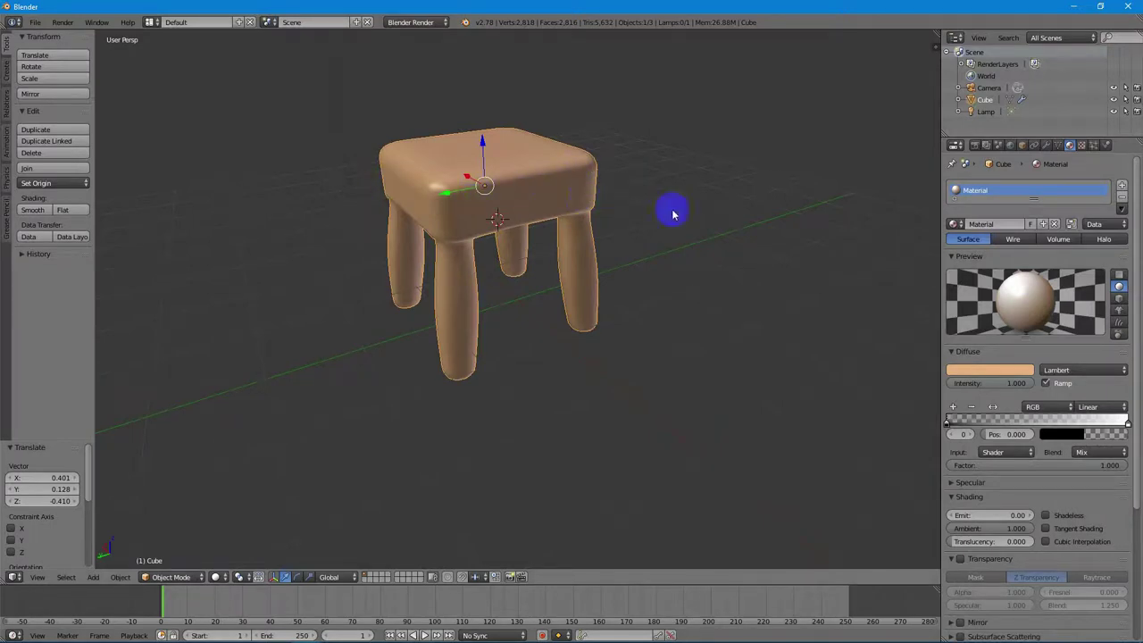
- Enter Edit Mode on the stool and select only the uppermost side face at the seat's near corner
mouse_move(549, 191)
middle_mouse_down()
mouse_move(555, 198)
mouse_move(536, 199)
middle_mouse_up()
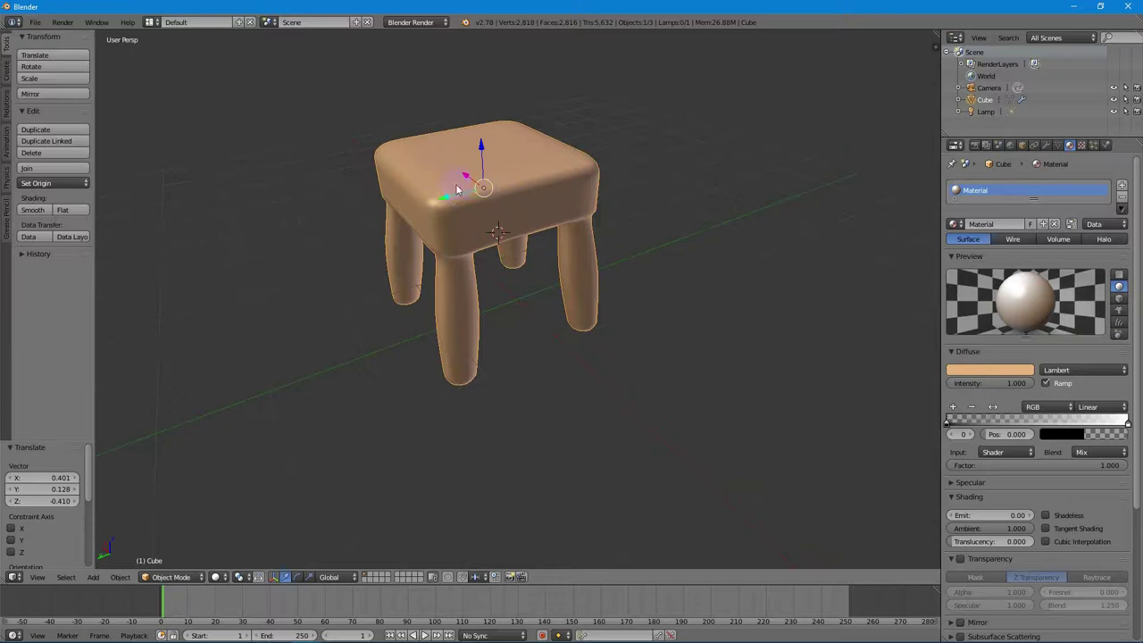
key("Tab")
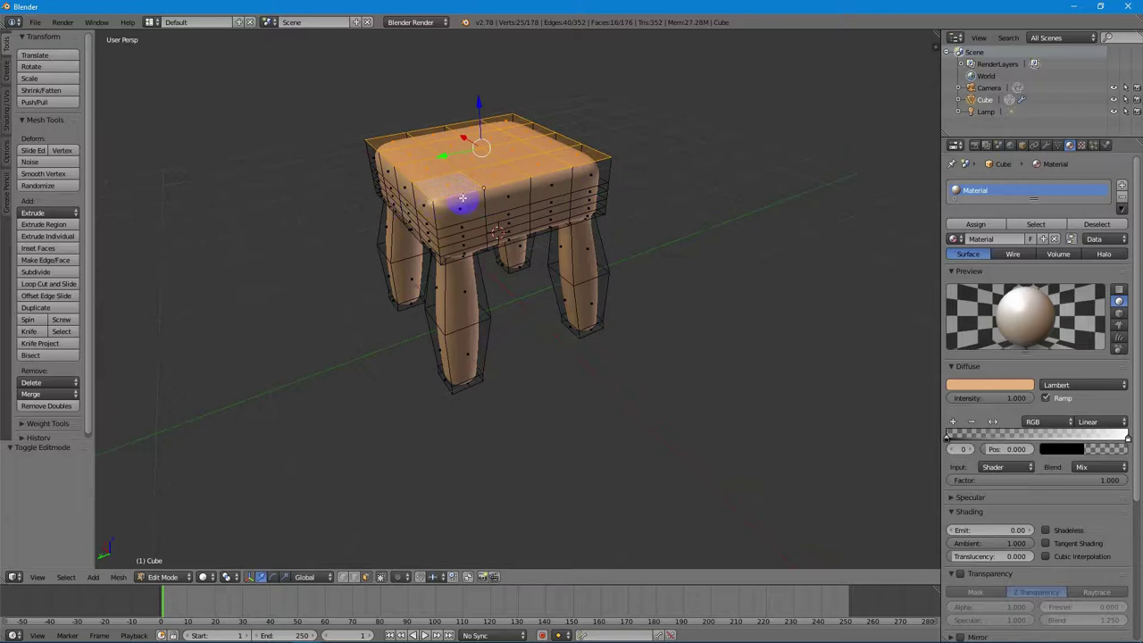
right_click(508, 198)
right_click(457, 204)
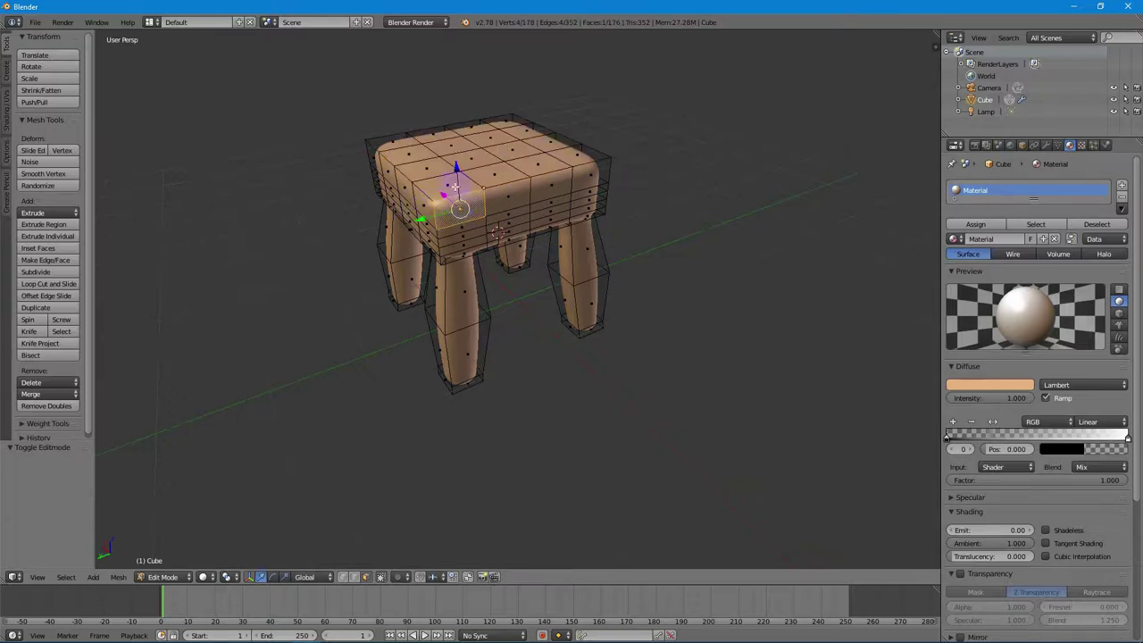
right_click(453, 184)
right_click(515, 179)
right_click(456, 209)
right_click(485, 184)
right_click(501, 198)
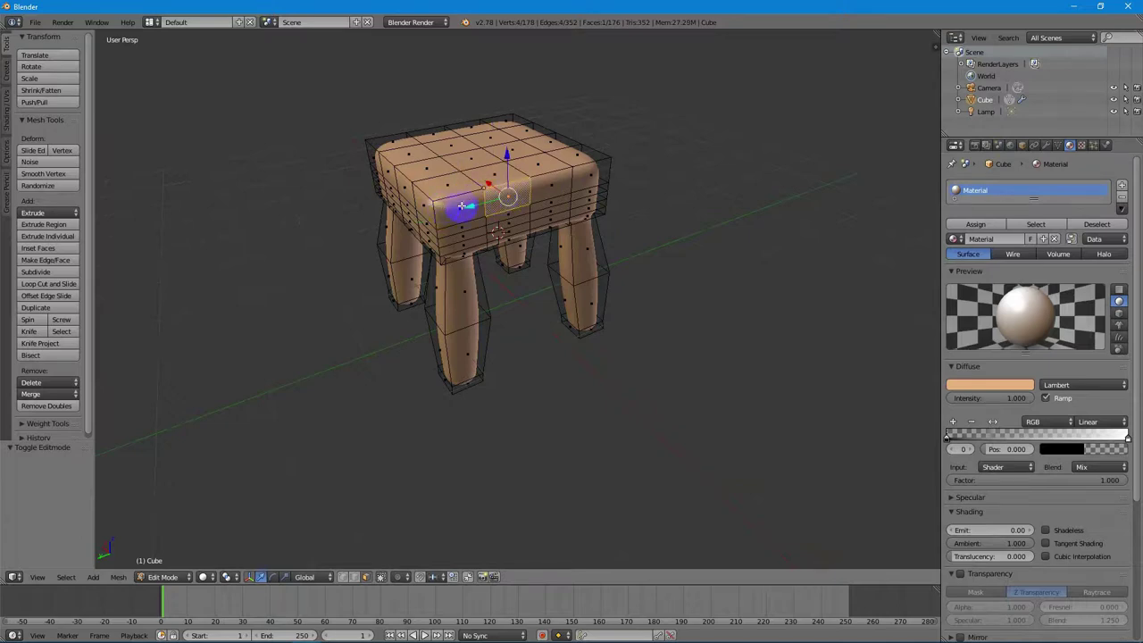
right_click(461, 206)
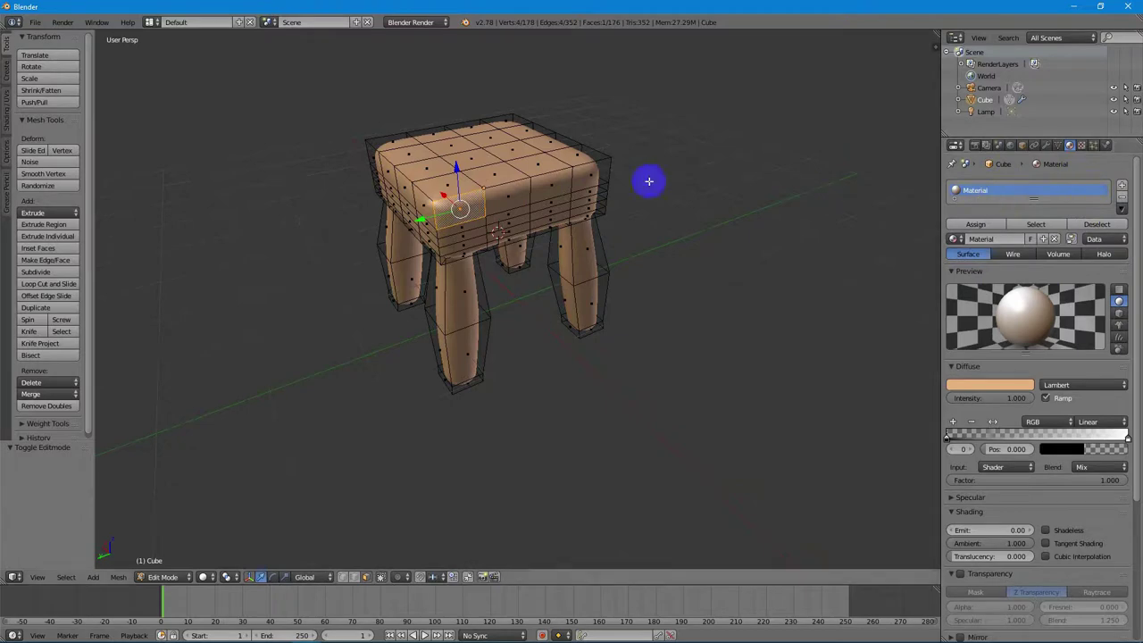
- Create a second material with a pure white diffuse colour and assign it to the selected corner face
left_click(1122, 186)
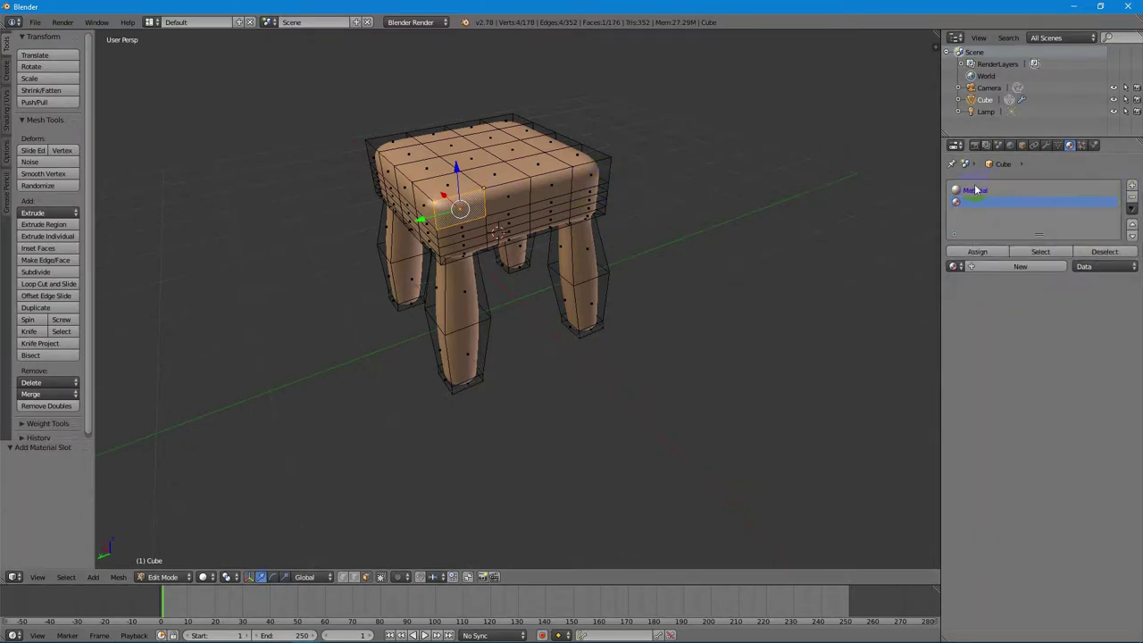
left_click(1000, 265)
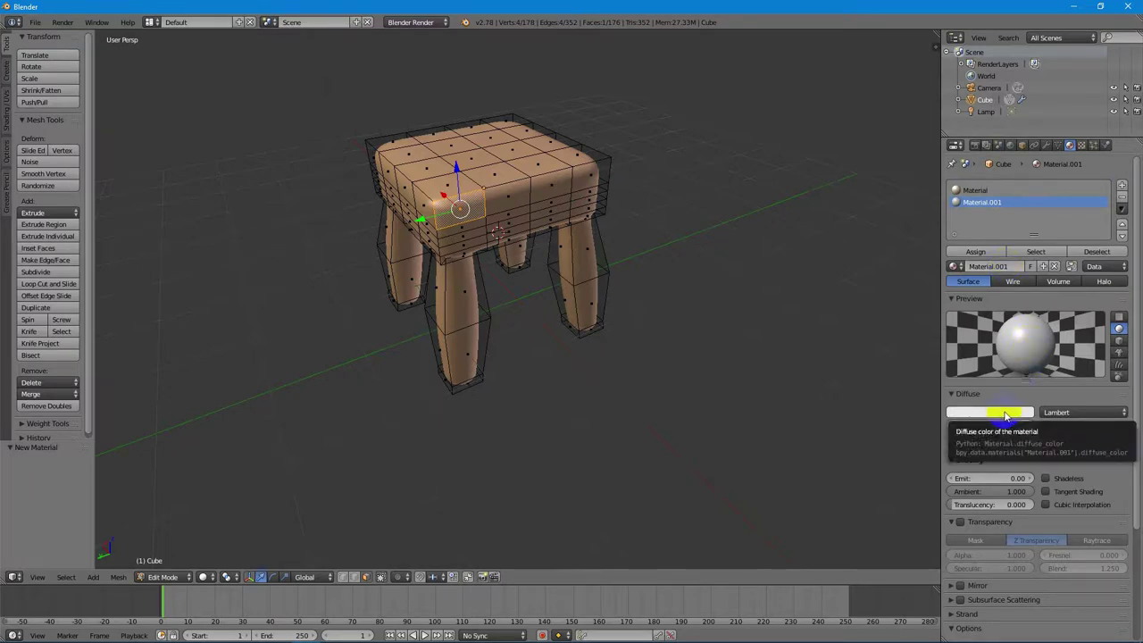
left_click(1004, 414)
mouse_move(998, 372)
left_mouse_down()
mouse_move(1012, 375)
mouse_move(1005, 393)
left_mouse_up()
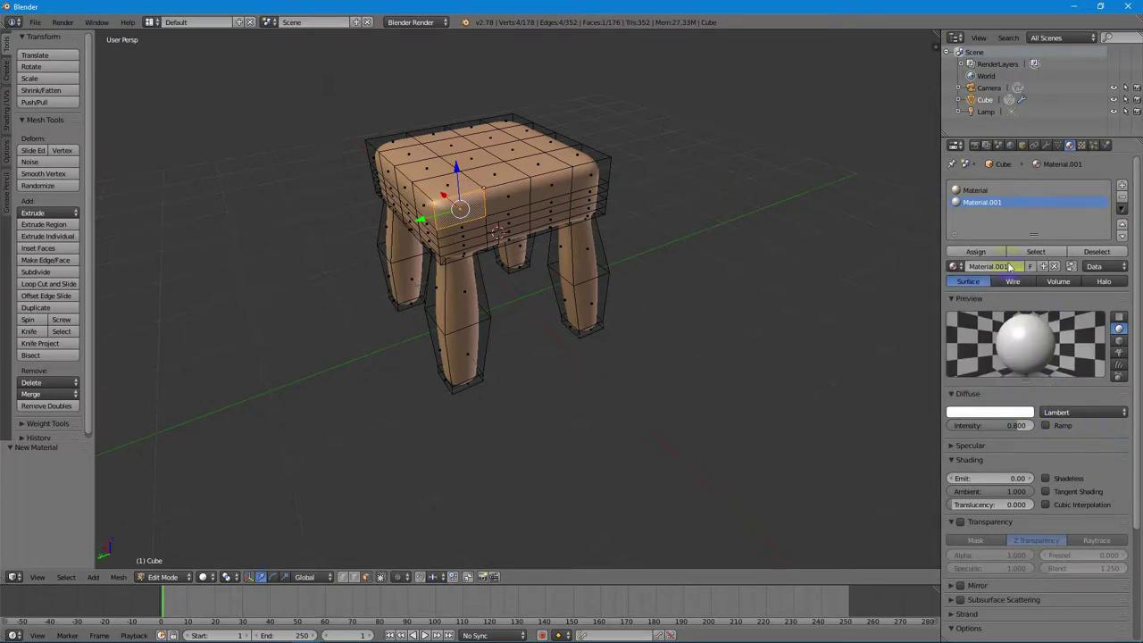
left_click(977, 252)
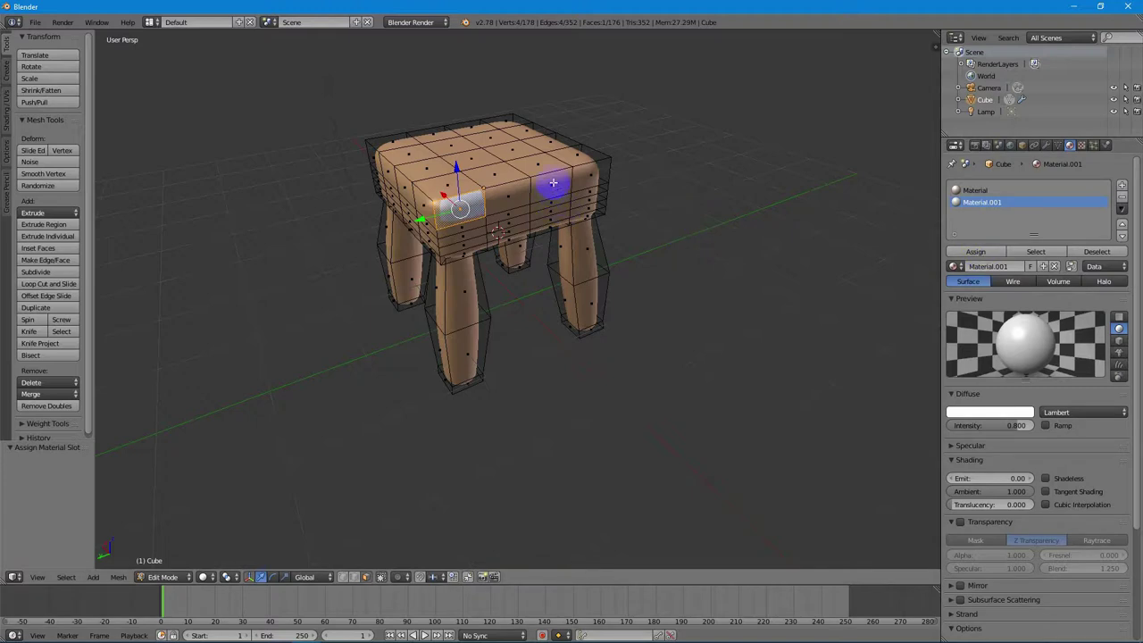
- Select alternating faces across the seat top, plus the matching near side face, in a checkerboard pattern
right_click(496, 177)
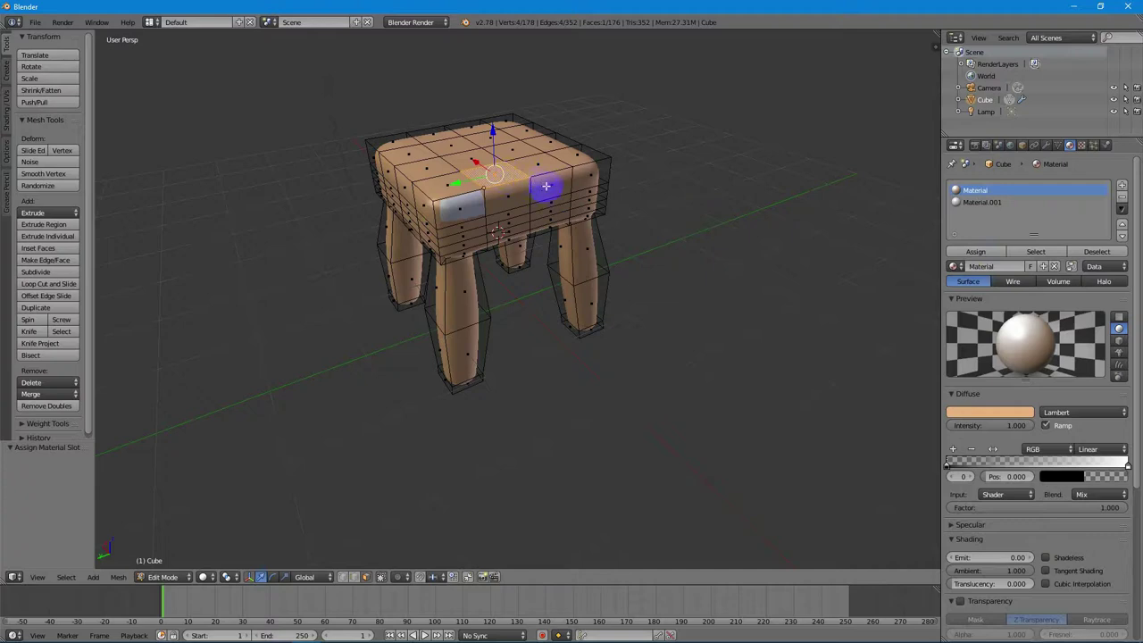
right_click(547, 186, "shift")
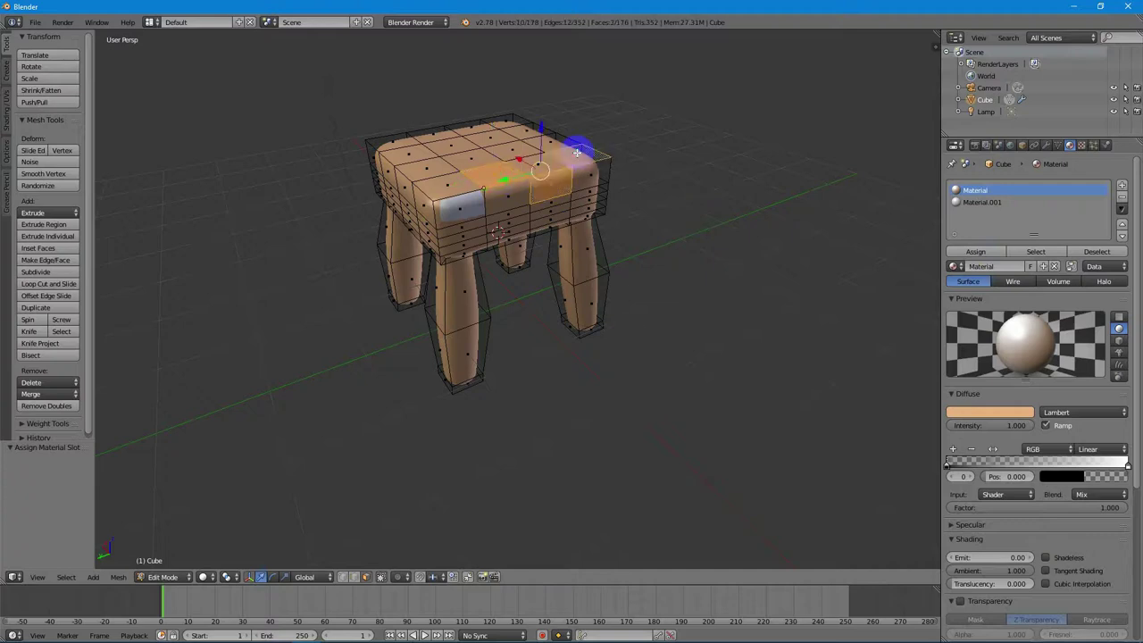
right_click(516, 147, "shift")
right_click(429, 160, "shift")
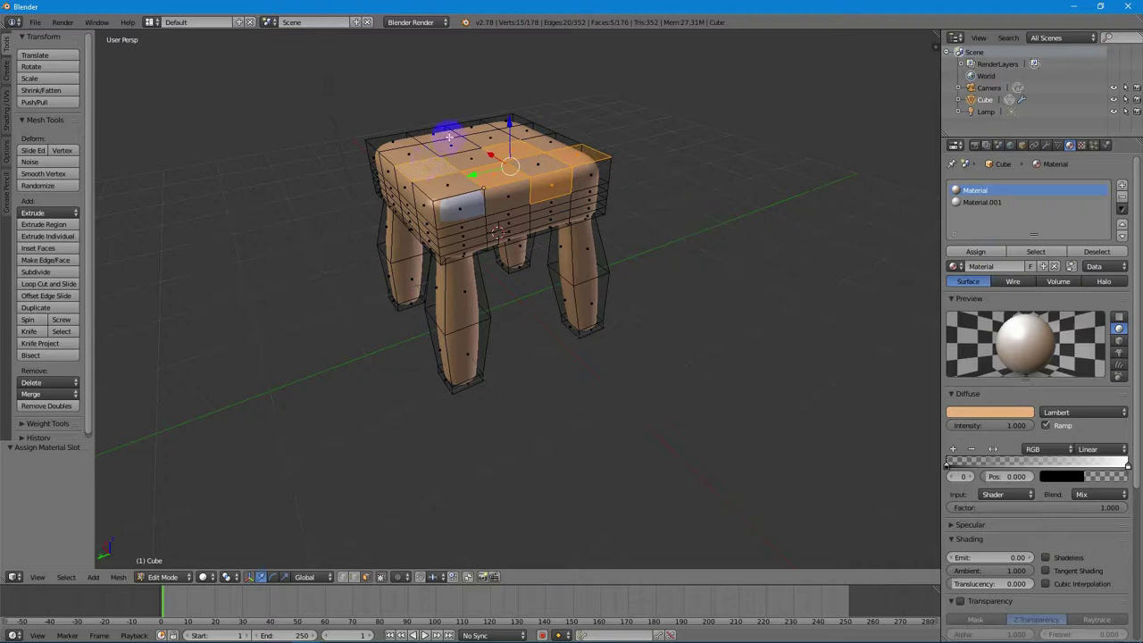
right_click(448, 139, "shift")
right_click(521, 130, "shift")
right_click(480, 119, "shift")
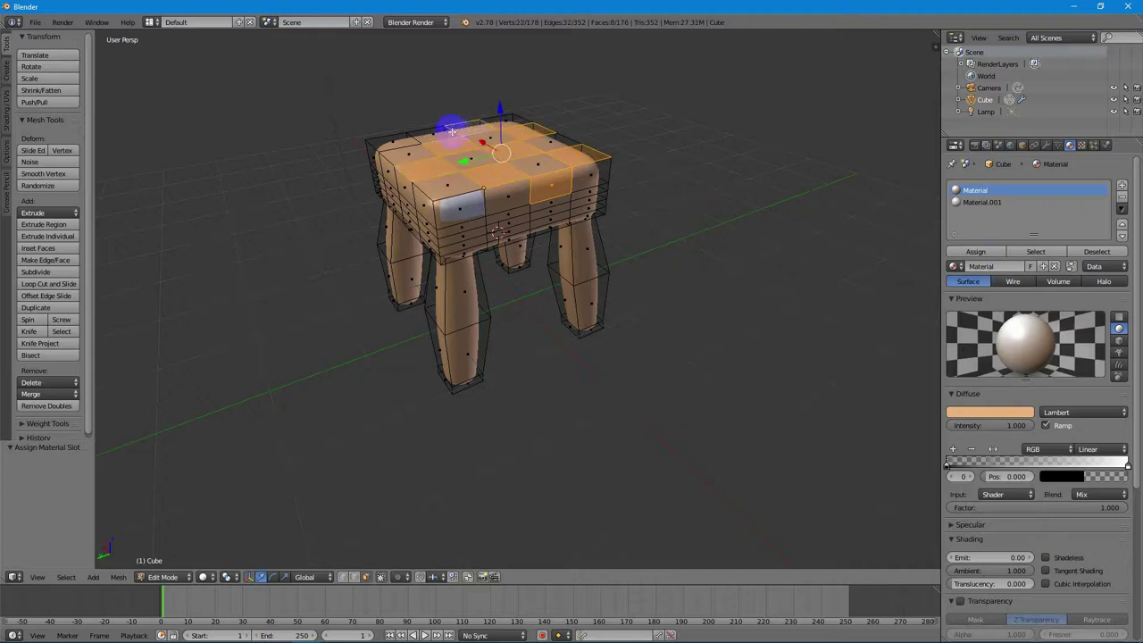
right_click(396, 136, "shift")
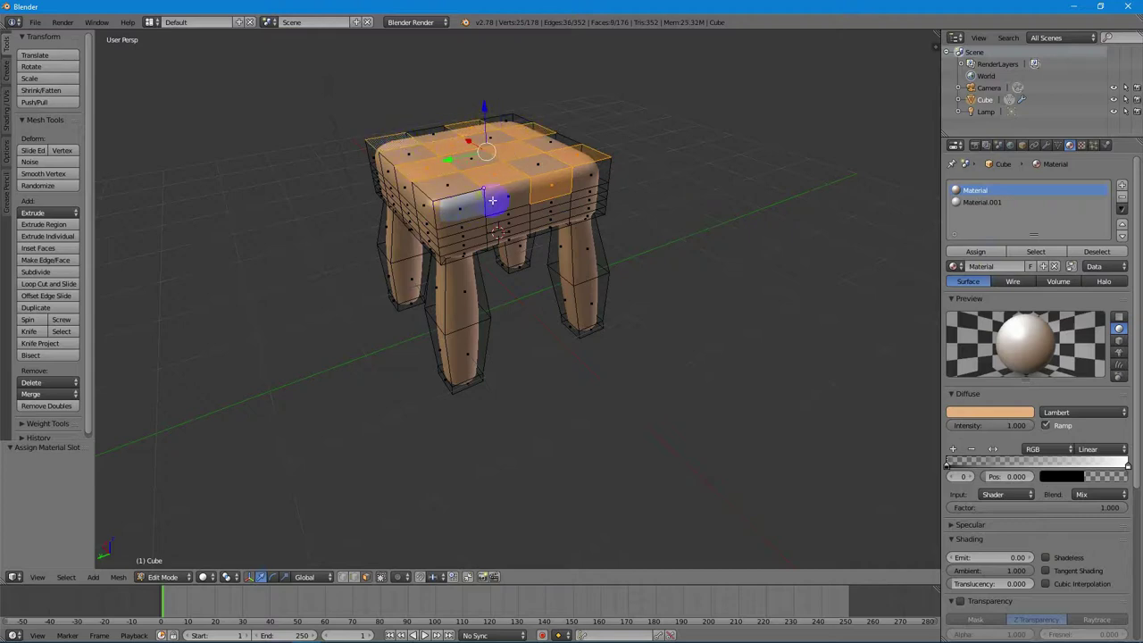
- Extend the checkerboard selection with alternating faces of the uppermost side row around the remaining sides of the seat
right_click(425, 205, "shift")
middle_click_drag(493, 234, 629, 238)
right_click(518, 222, "shift")
middle_click_drag(518, 220, 607, 247)
right_click(579, 238, "shift")
right_click(503, 265, "shift")
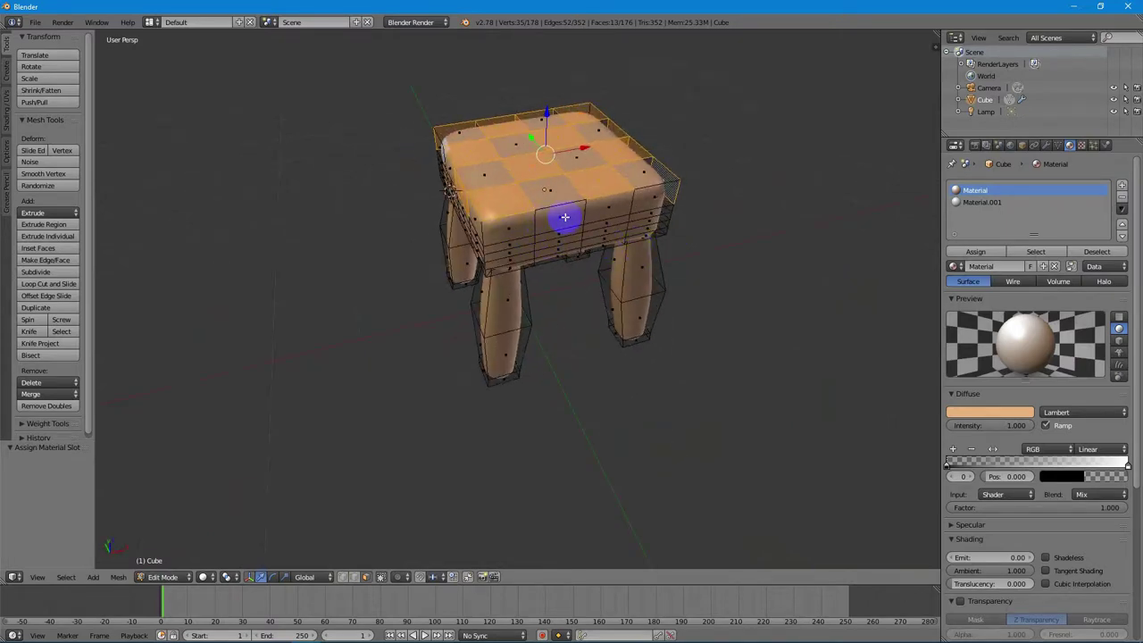
right_click(564, 217, "shift")
right_click(652, 203, "shift")
middle_click_drag(688, 205, 582, 221)
- Assign the white Material.001 to the selected checkerboard faces
left_click(969, 252)
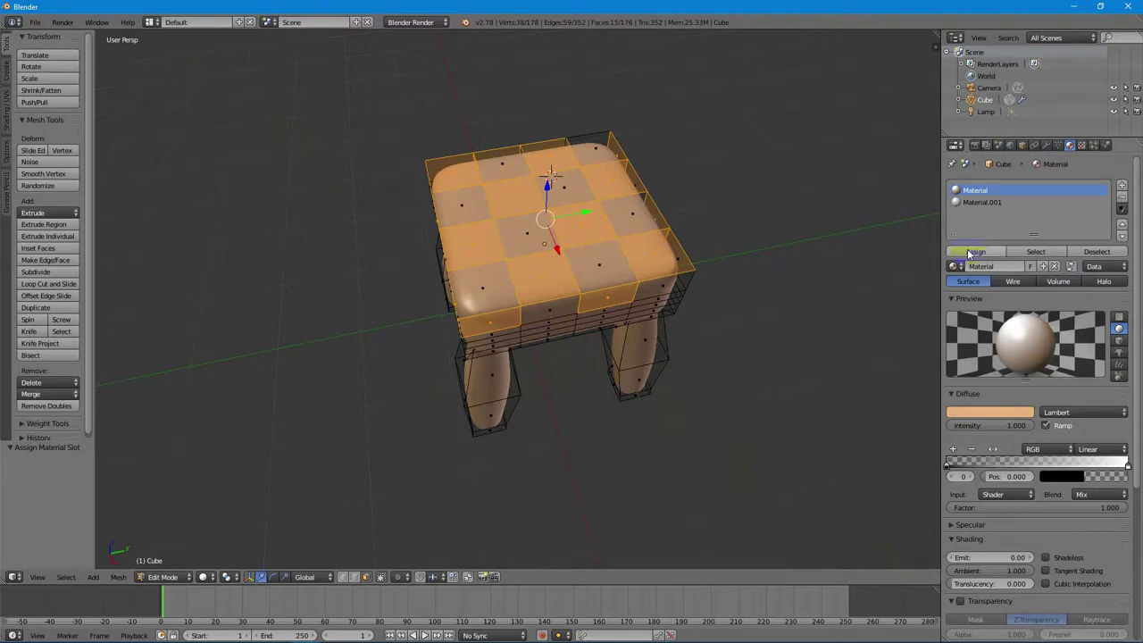
middle_click_drag(620, 309, 560, 268)
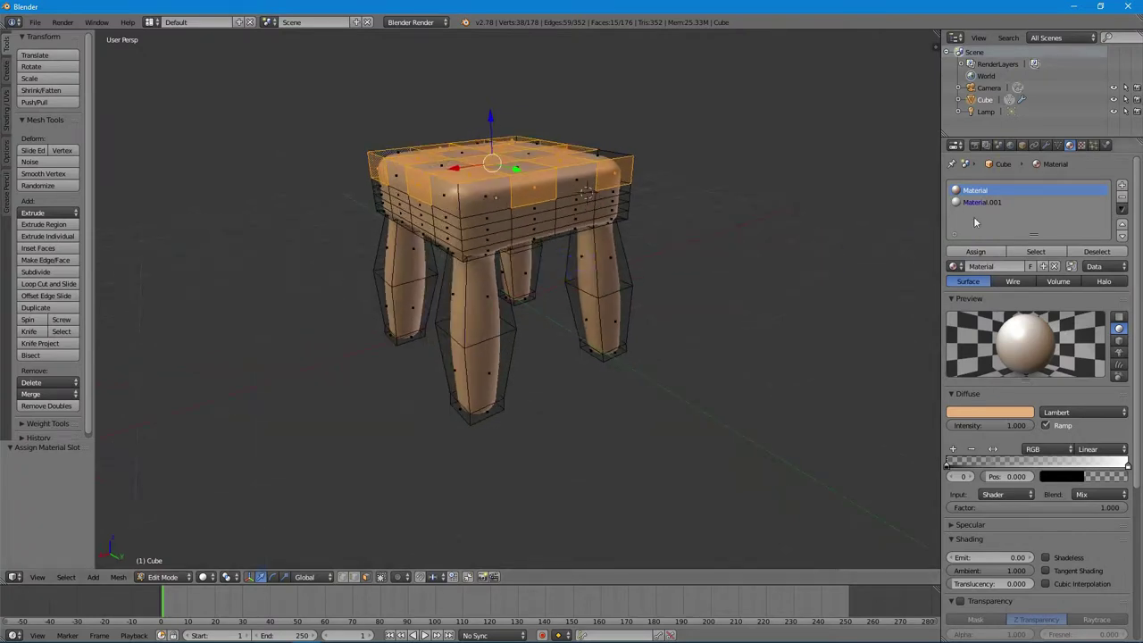
left_click(979, 202)
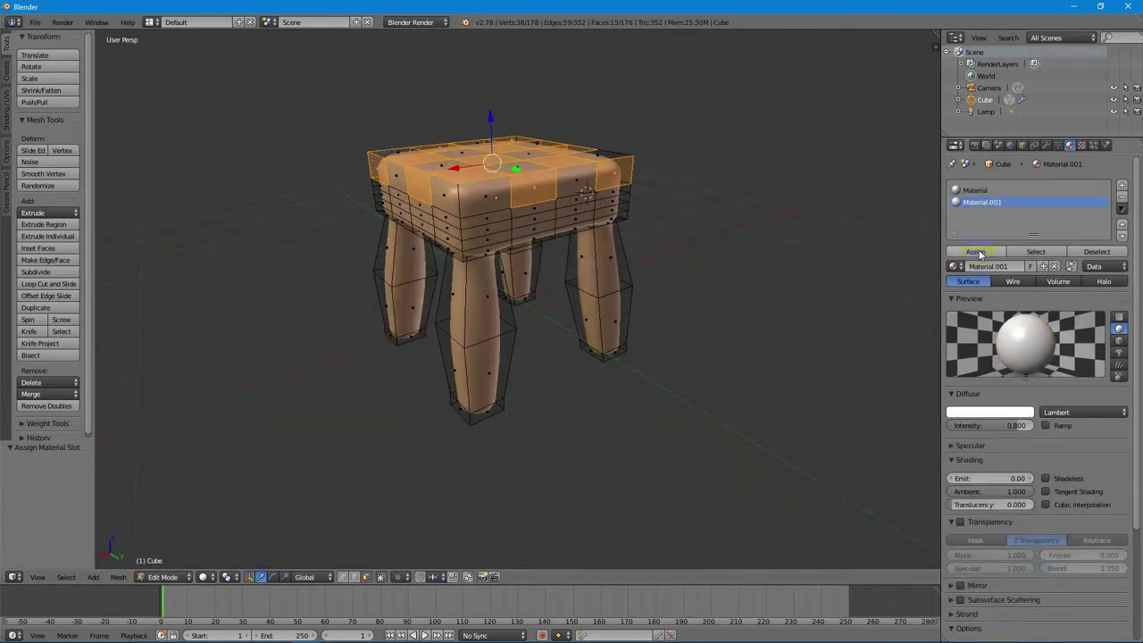
left_click(976, 252)
middle_click_drag(515, 250, 574, 276)
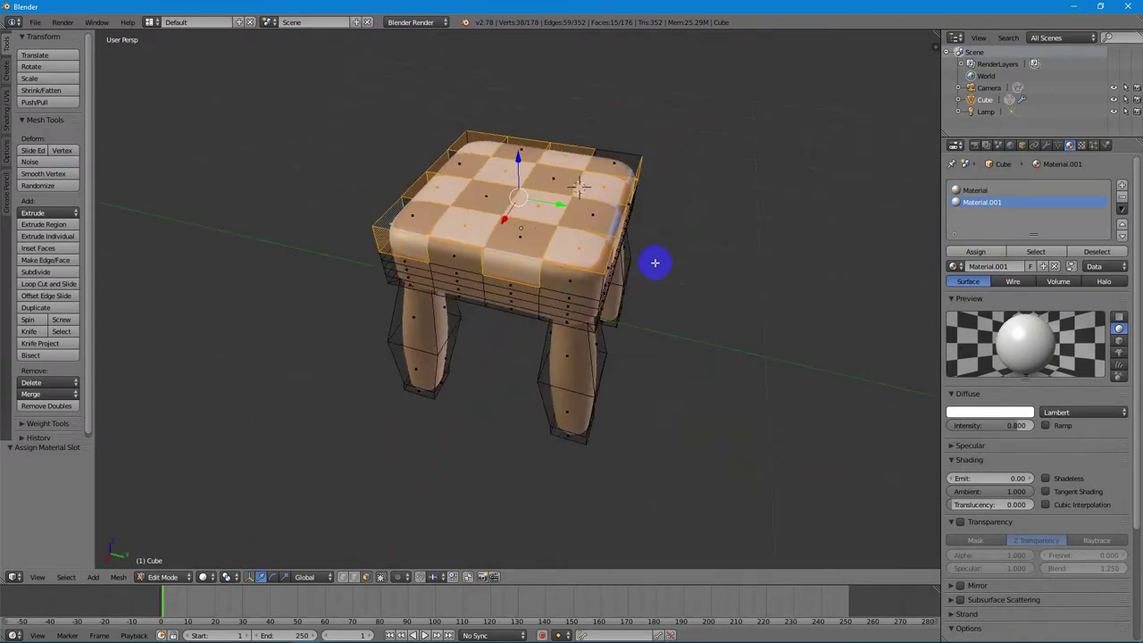
- Select the orange-brown squares on the seat top together with those along the near upper side edge
right_click(590, 293)
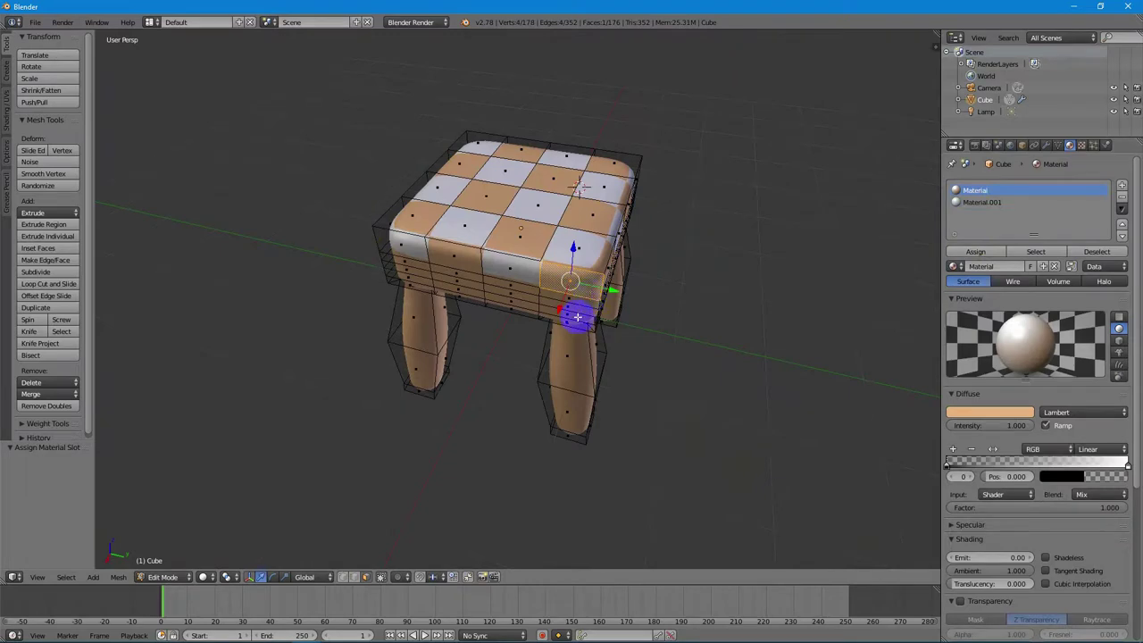
mouse_move(665, 290)
middle_mouse_down()
mouse_move(583, 288)
mouse_move(533, 306)
mouse_move(564, 295)
mouse_move(566, 250)
mouse_move(578, 308)
mouse_move(566, 311)
mouse_move(576, 281)
mouse_move(674, 269)
mouse_move(656, 276)
middle_mouse_up()
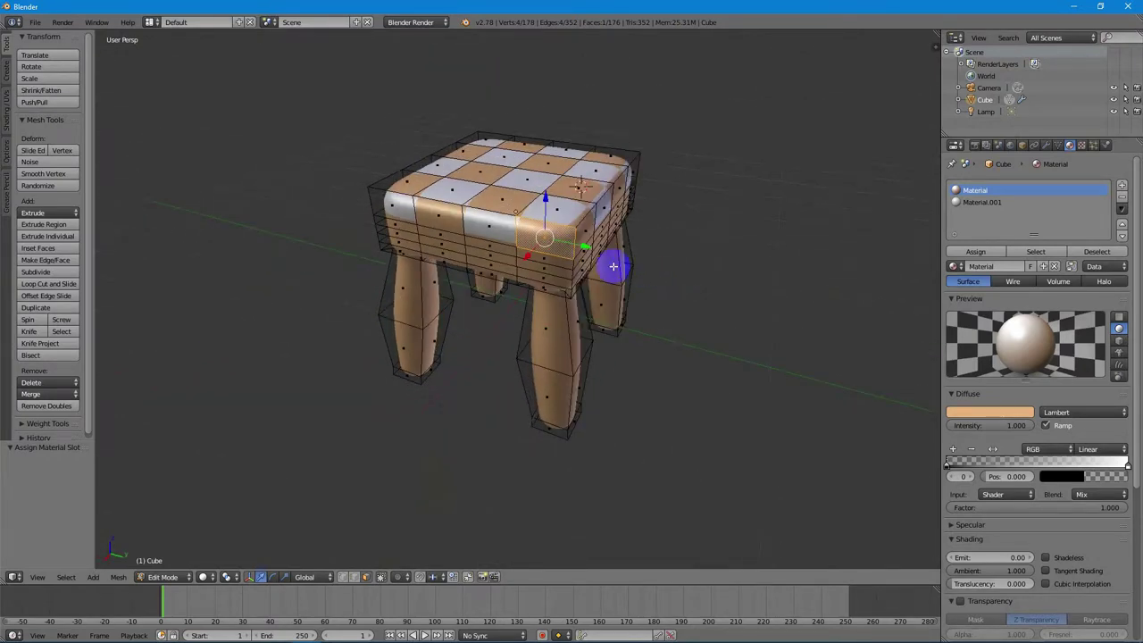
right_click(580, 232)
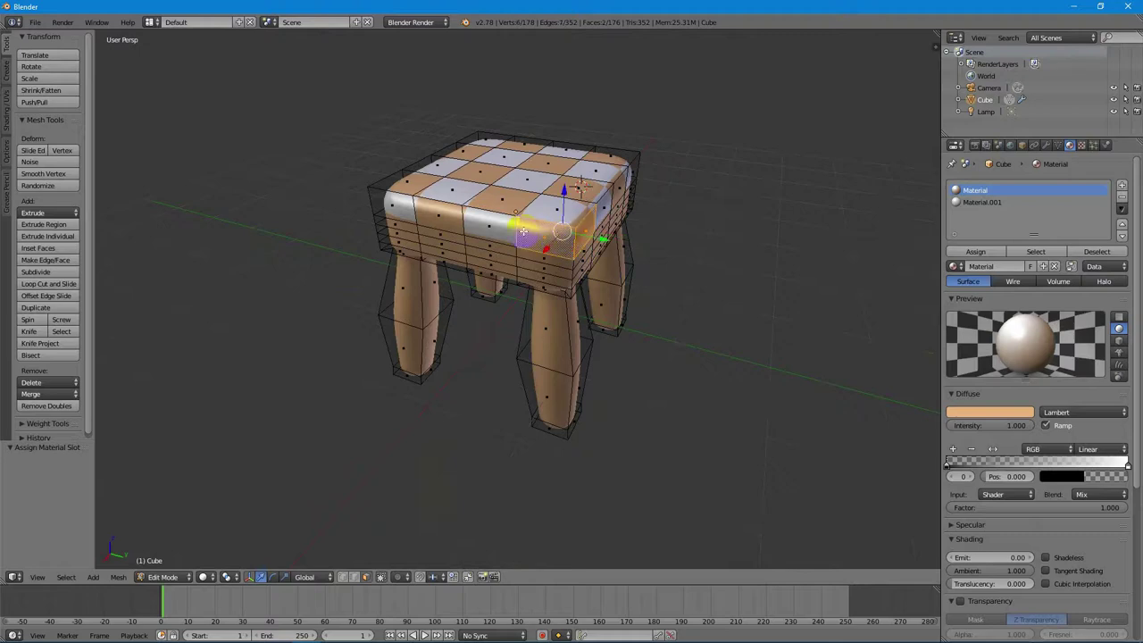
right_click(502, 205, "shift")
right_click(586, 189, "shift")
right_click(444, 225, "shift")
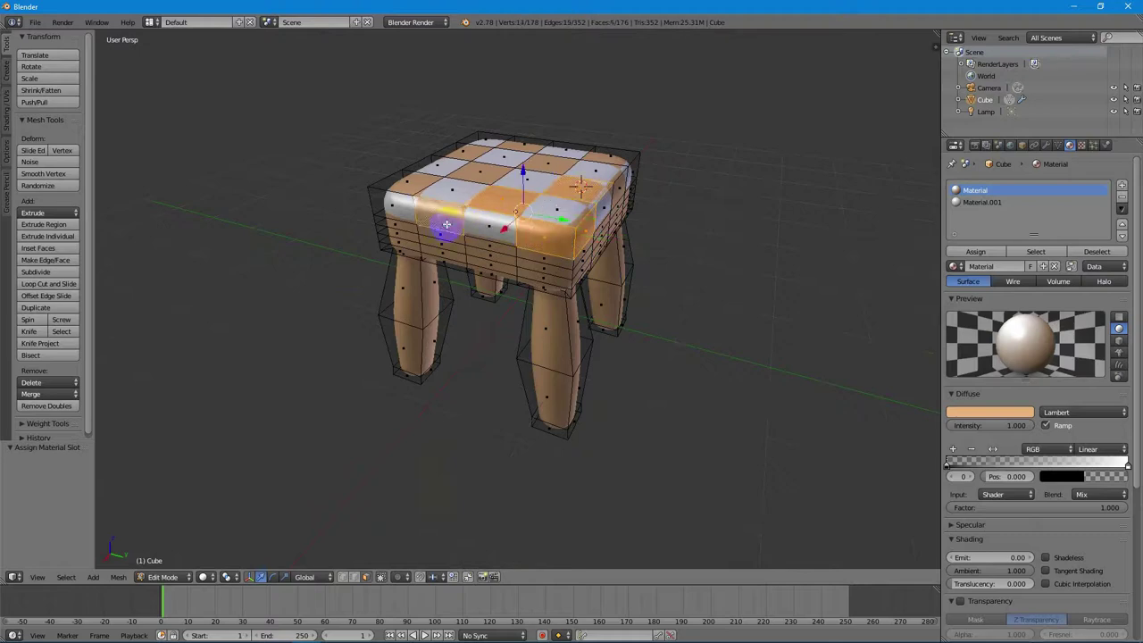
right_click(419, 189, "shift")
right_click(467, 141, "shift")
right_click(498, 138, "shift")
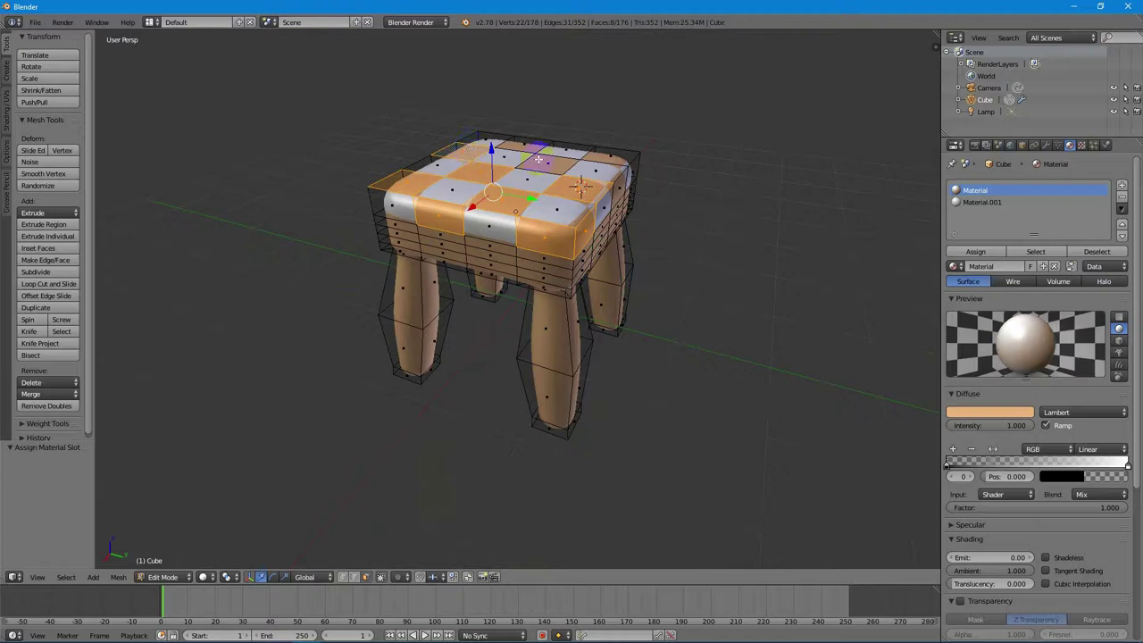
right_click(523, 137, "shift")
right_click(614, 153, "shift")
- Add the remaining orange-brown squares of the uppermost side row around the seat to the selection
middle_click_drag(660, 217, 571, 241)
right_click(537, 235, "shift")
right_click(467, 228, "shift")
middle_click_drag(666, 258, 556, 263)
right_click(482, 216, "shift")
right_click(584, 193, "shift")
middle_click_drag(709, 250, 550, 250)
right_click(459, 199, "shift")
right_click(548, 212, "shift")
middle_click_drag(637, 236, 661, 250)
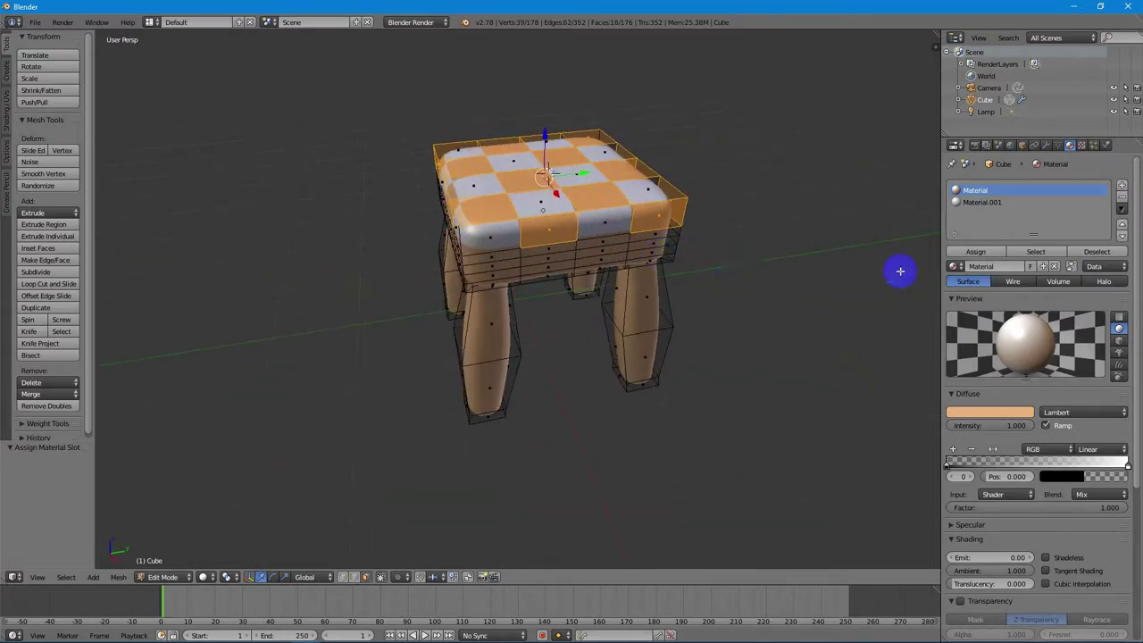
- Add a third material slot with a new material and set its diffuse colour to black
left_click(1122, 185)
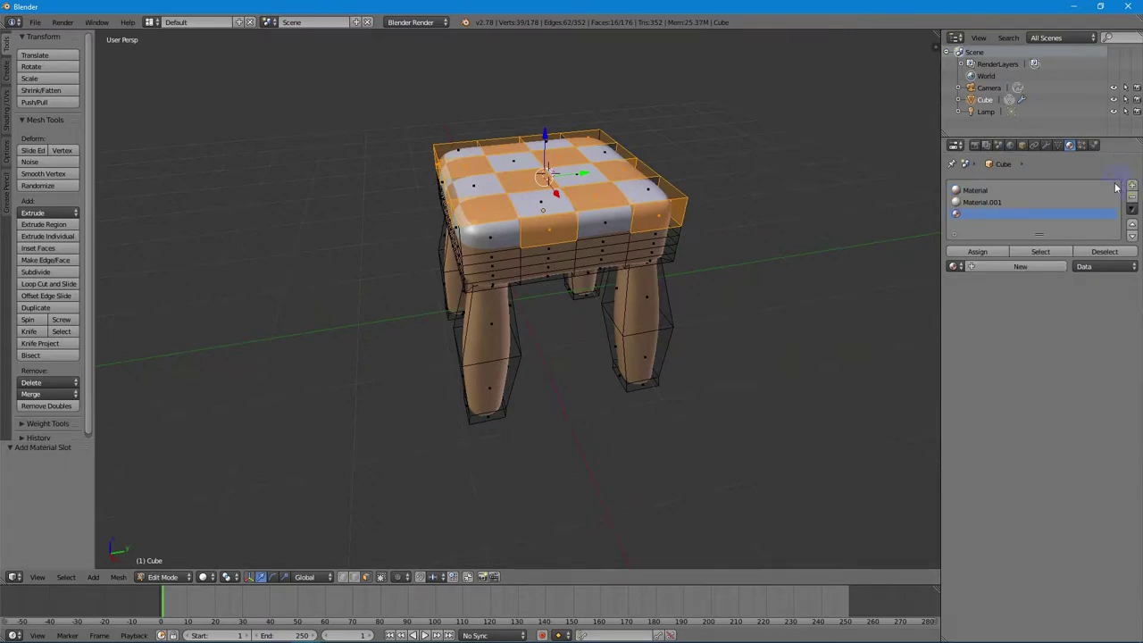
left_click(991, 264)
left_click(1006, 413)
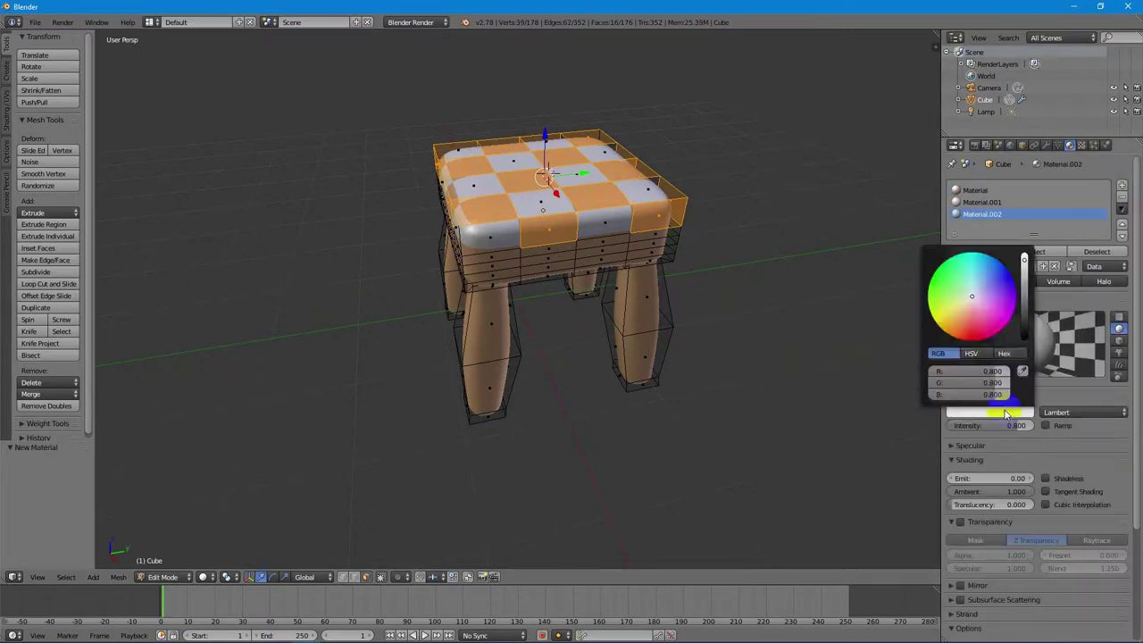
left_click_drag(993, 371, 931, 395)
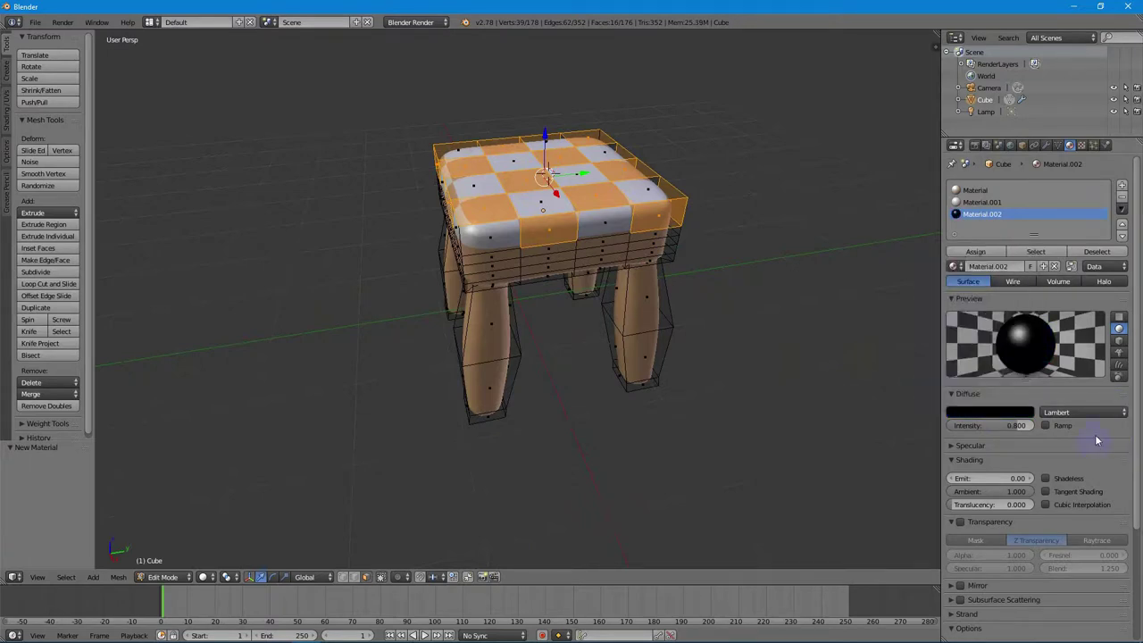
- Set the black material's diffuse and specular intensity to 1.000 and assign it to the selected checkerboard squares
left_click_drag(996, 425, 1065, 427)
left_click(952, 447)
left_click(993, 477)
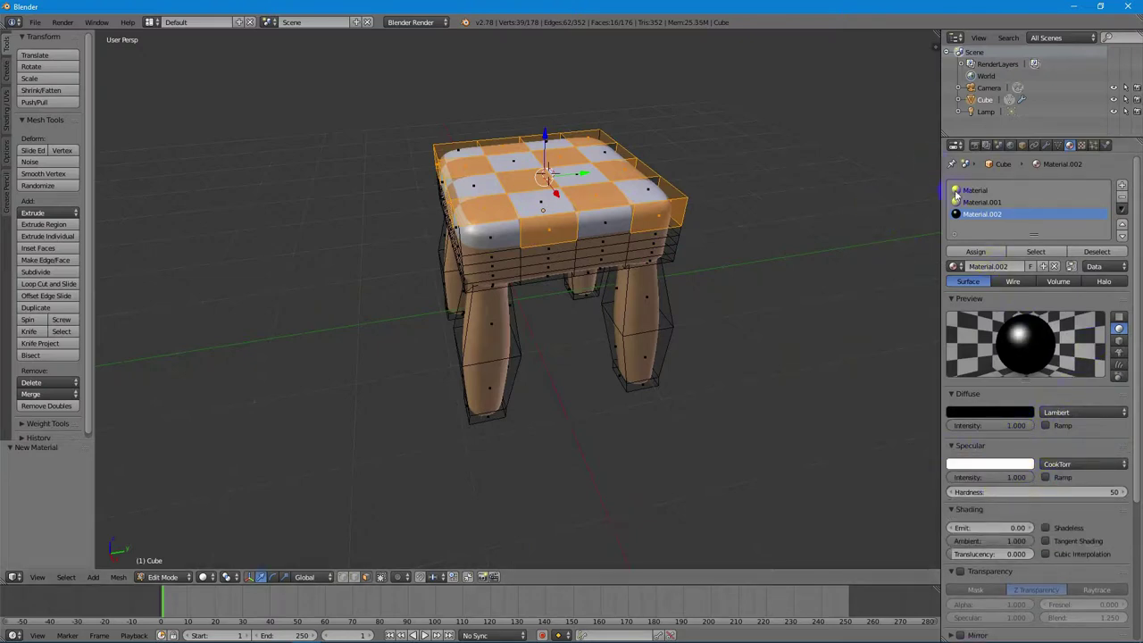
left_click(982, 253)
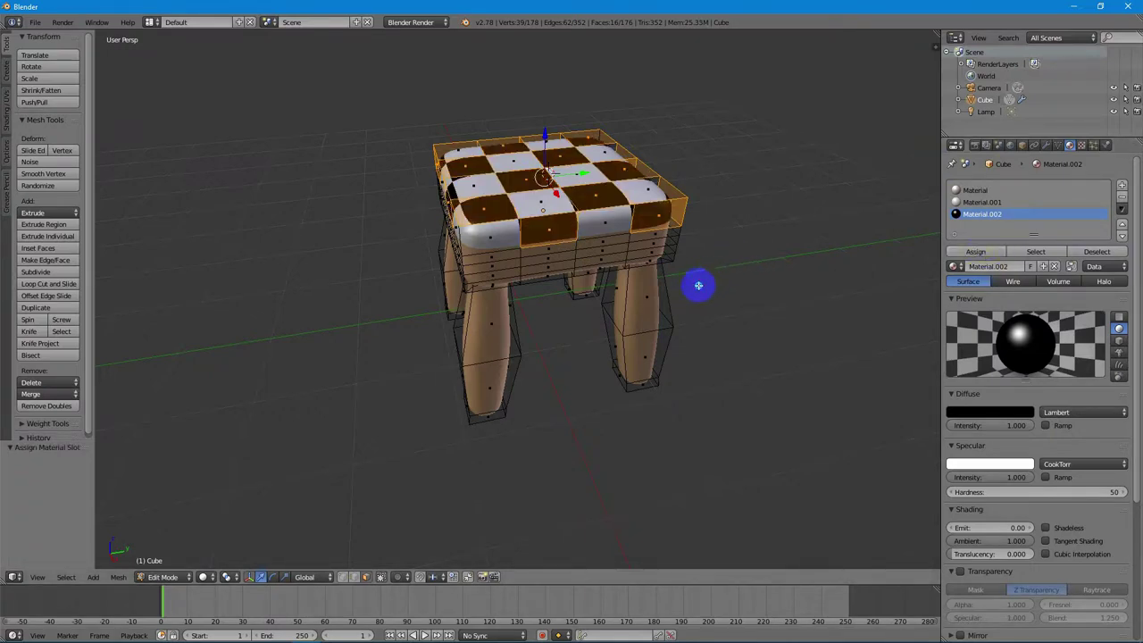
- Select the horizontal loop of wood-coloured faces directly below the checkered row, all around the seat
right_click(622, 258)
middle_click_drag(703, 282, 554, 276)
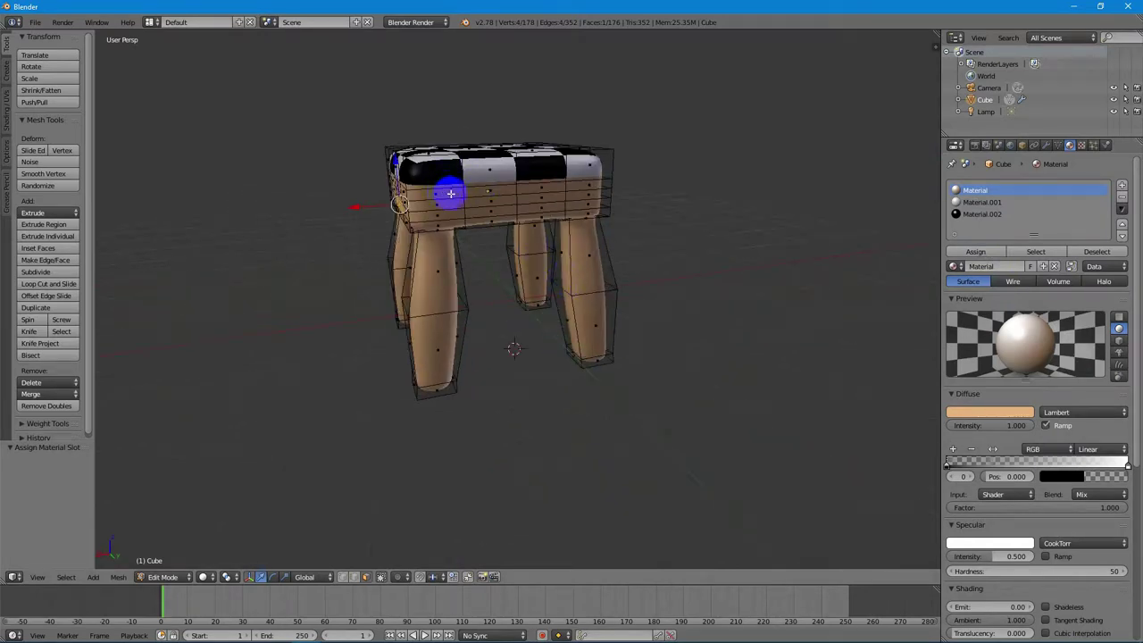
right_click(449, 193, "alt")
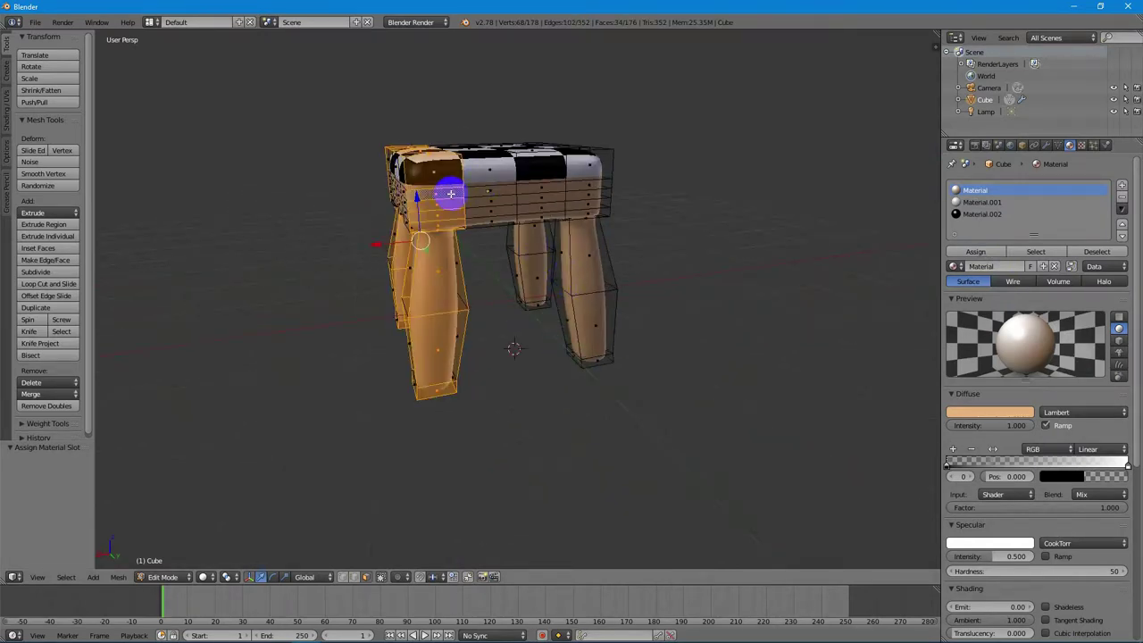
right_click(500, 193, "alt")
middle_click_drag(490, 193, 806, 285)
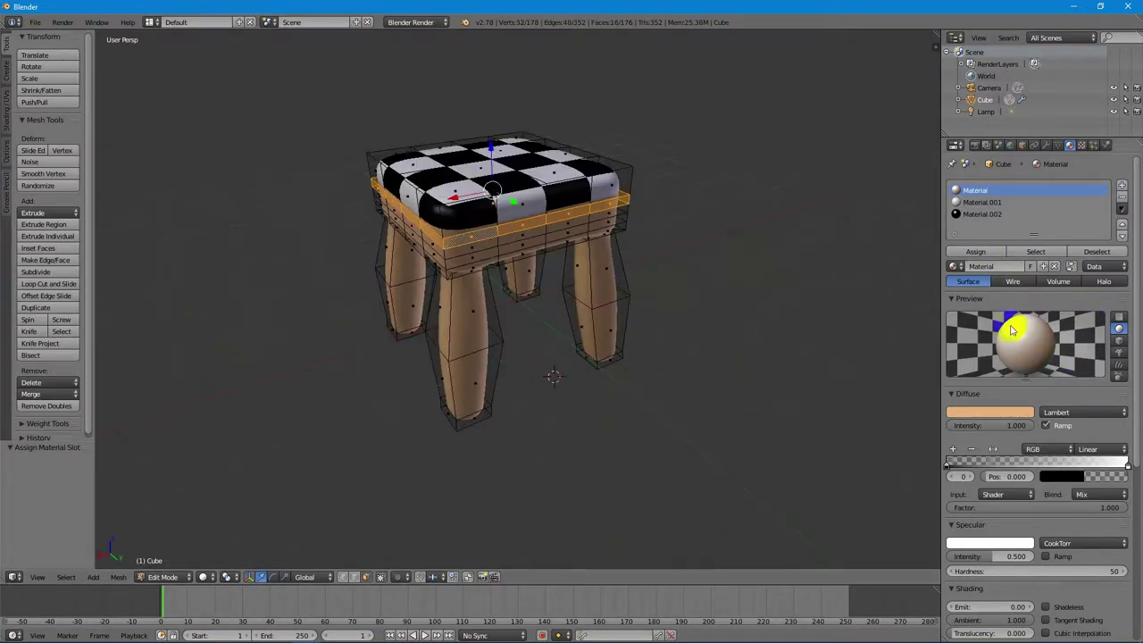
- Add a new red material with specular intensity 1.000 and assign it to the selected face loop
left_click(1123, 185)
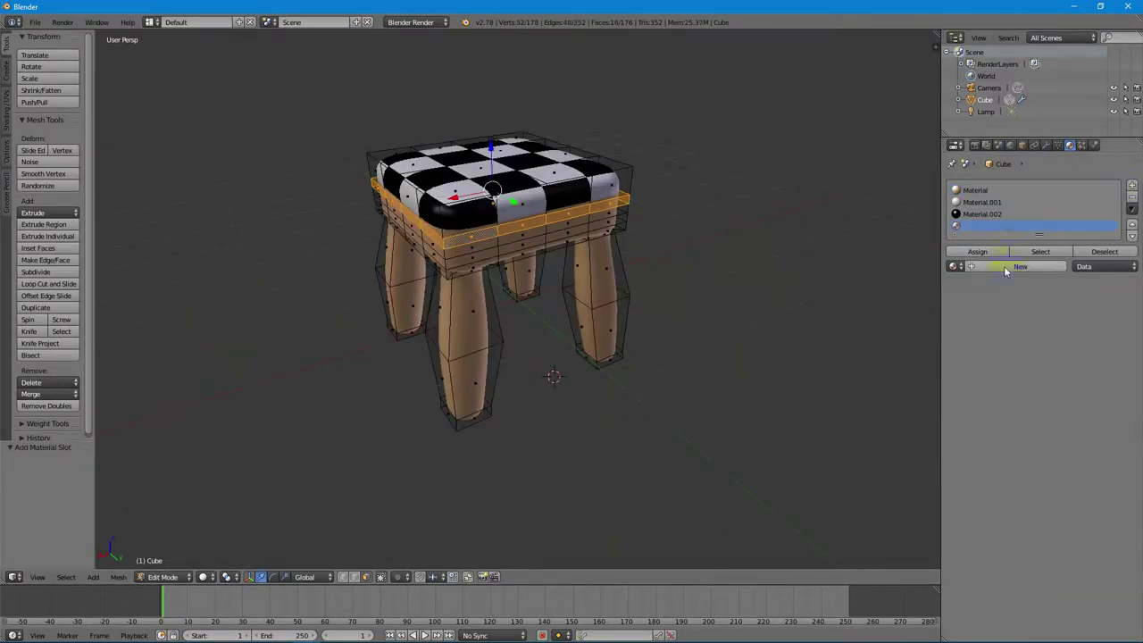
left_click(993, 266)
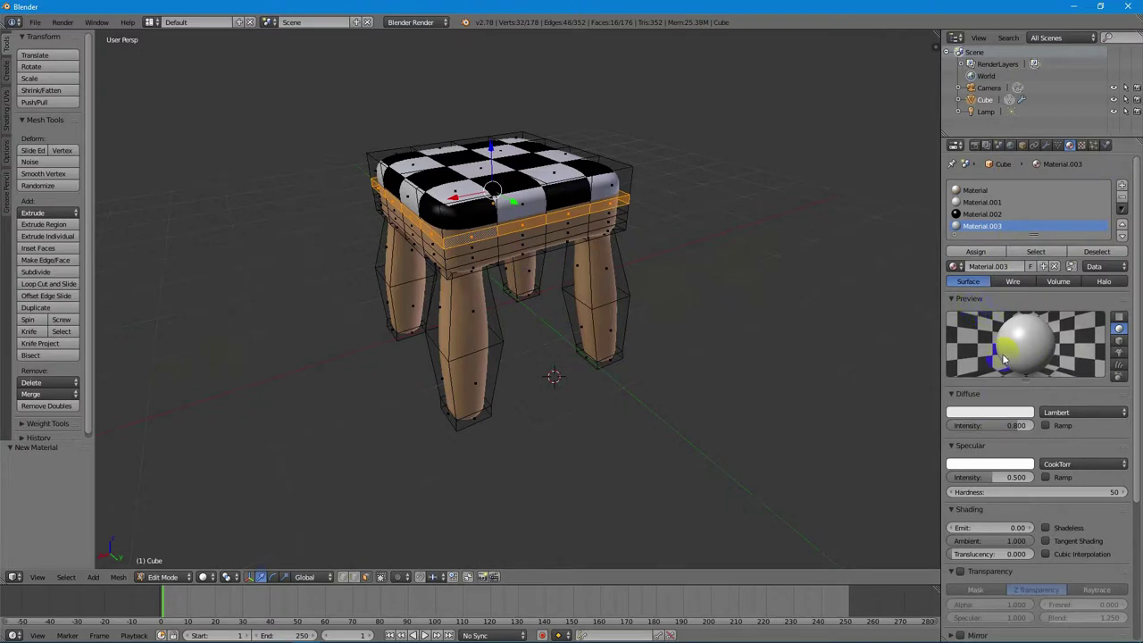
left_click(992, 413)
left_click_drag(979, 308, 972, 339)
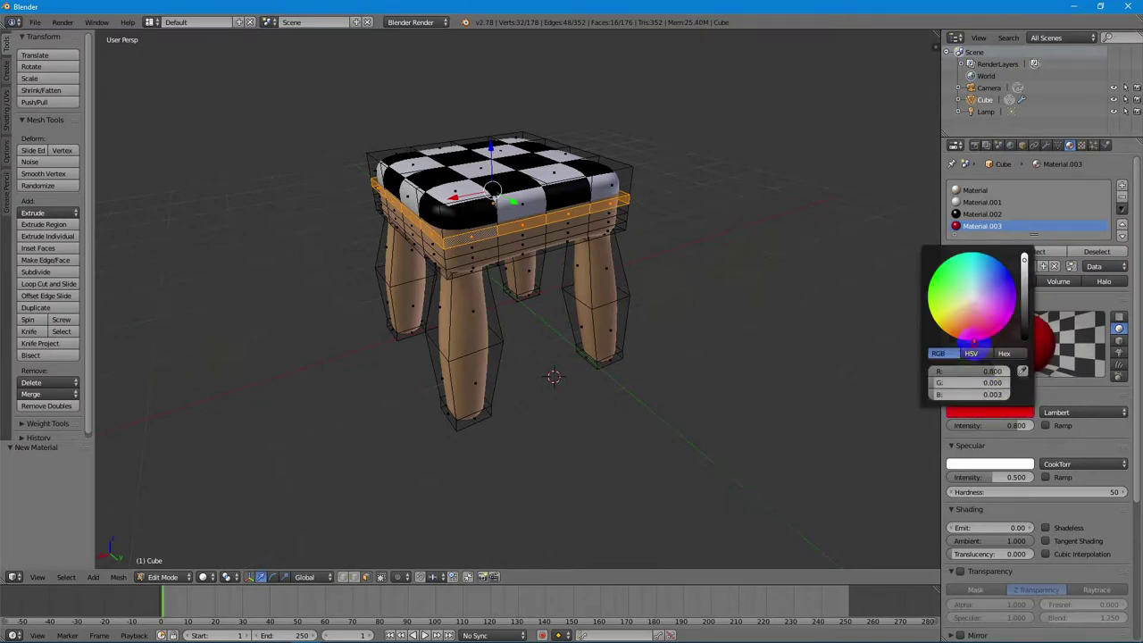
left_click_drag(1004, 477, 1052, 478)
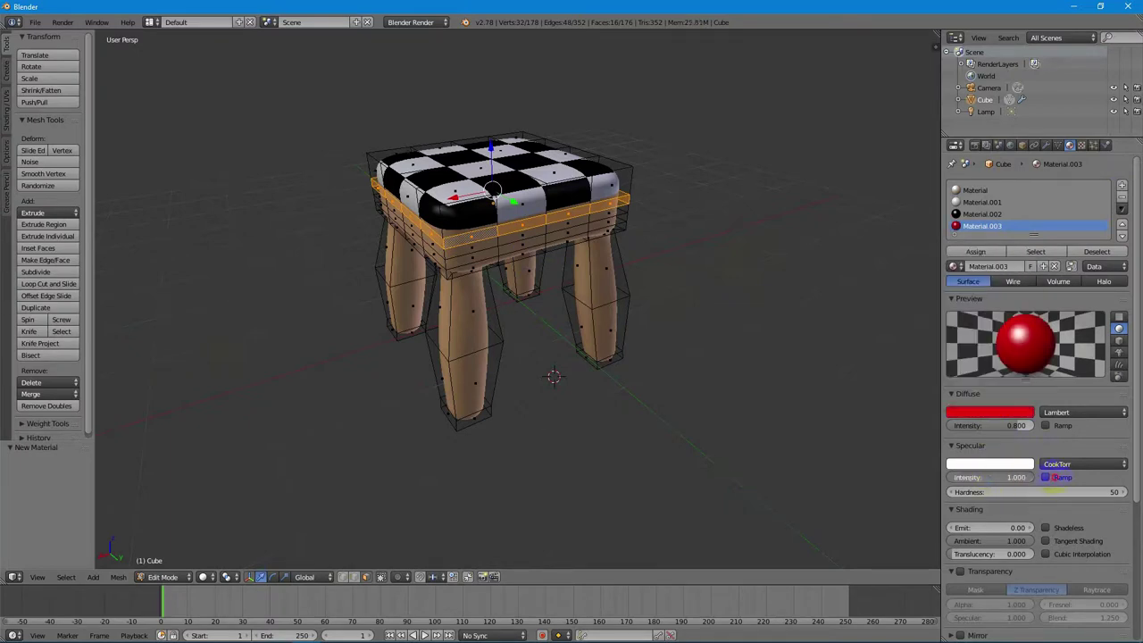
left_click(975, 250)
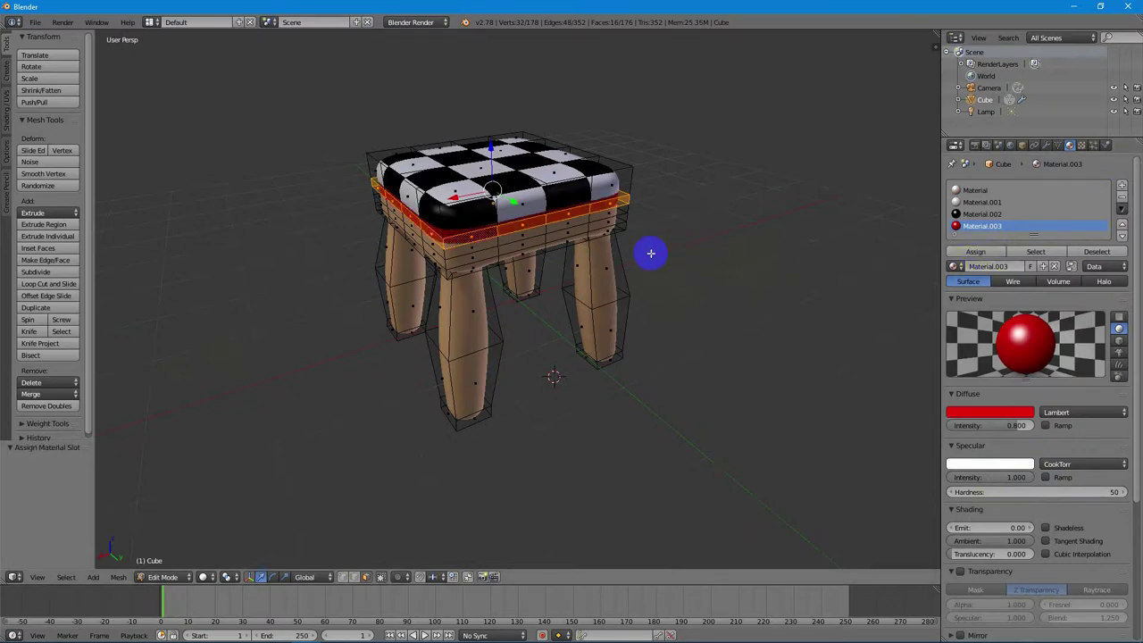
- Return to Object Mode and render the stool from the camera view, closing the render when viewed
middle_click_drag(666, 286, 673, 246)
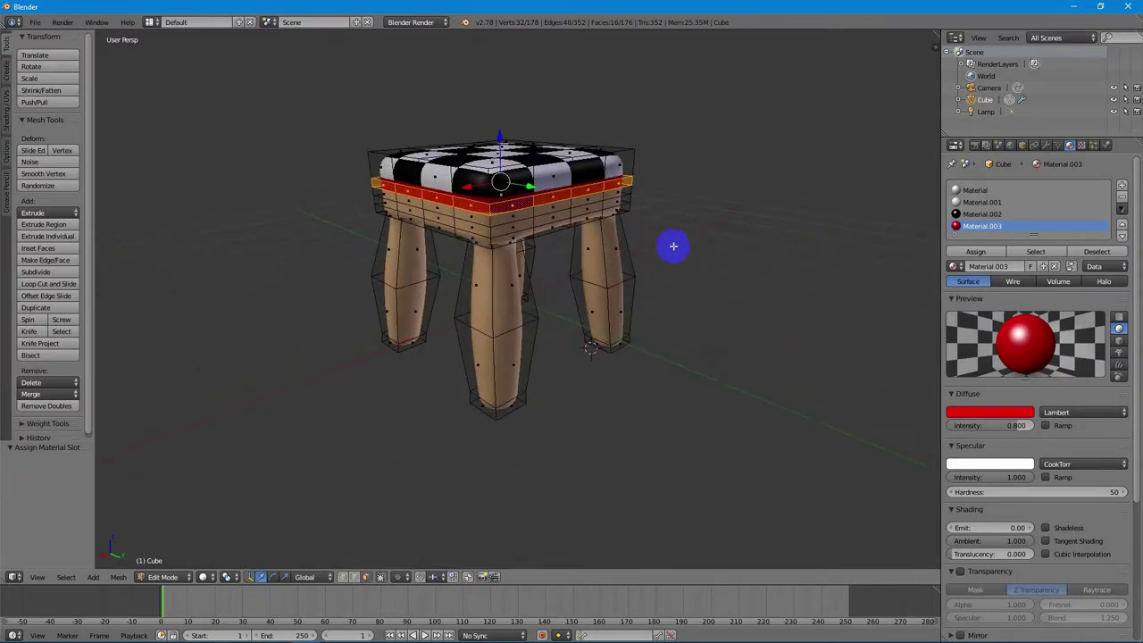
key("Tab")
middle_click_drag(681, 278, 645, 294)
key("KP_0")
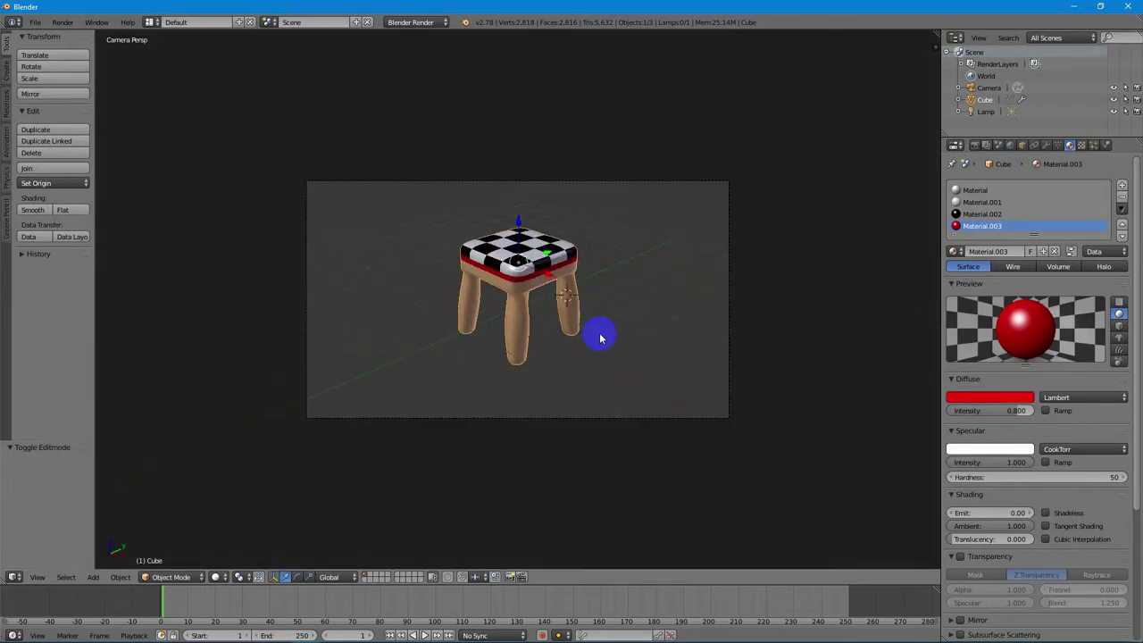
key("F12")
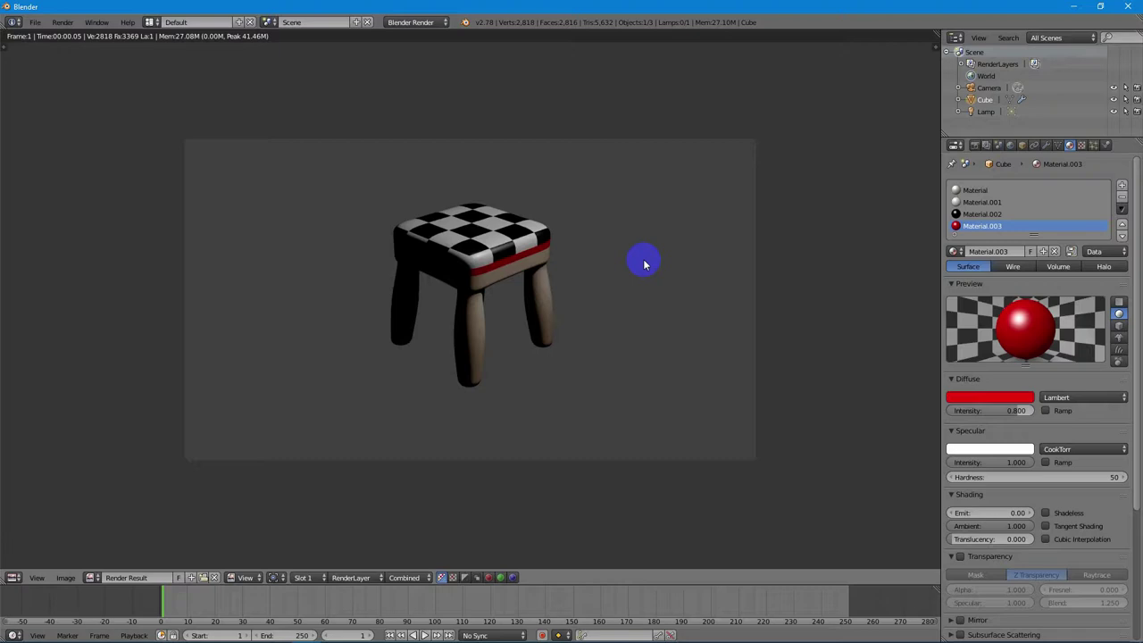
key("Escape")
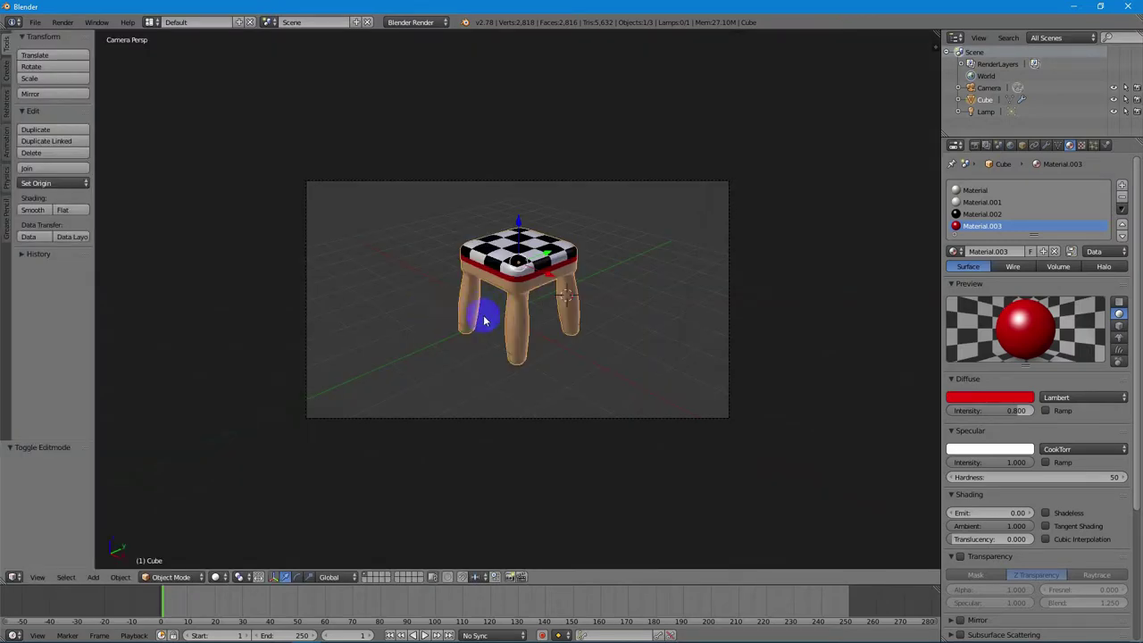
- Move the stool in the top view by about 2.705 along X and 2.152 along Y
key("KP_0")
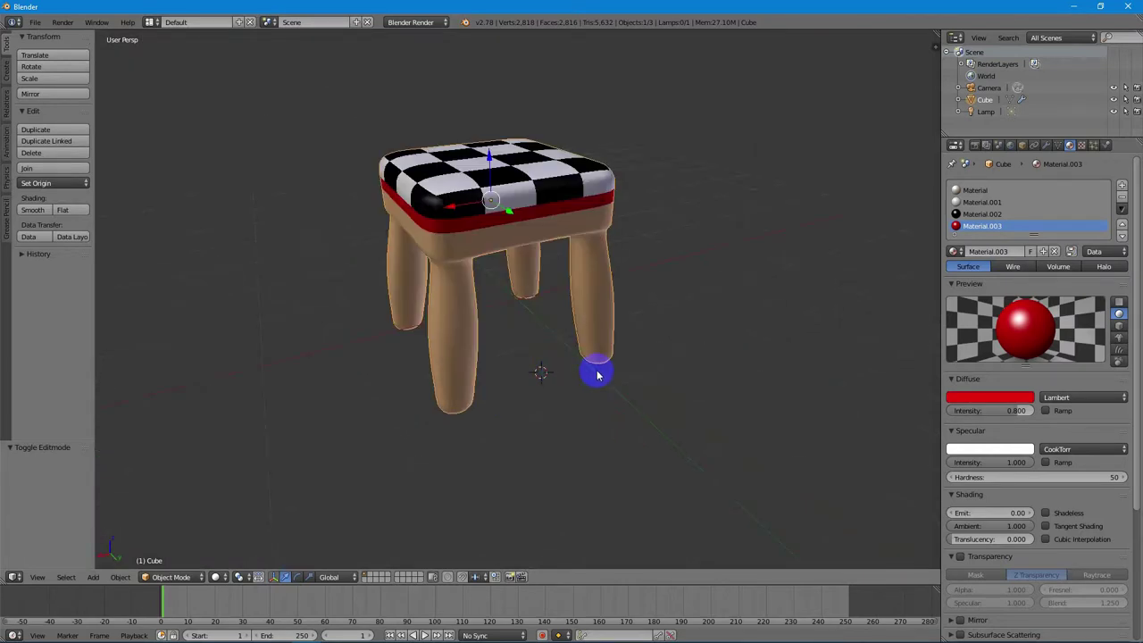
key("KP_7")
scroll(598, 375, "up", 2)
scroll(598, 375, "down", 5)
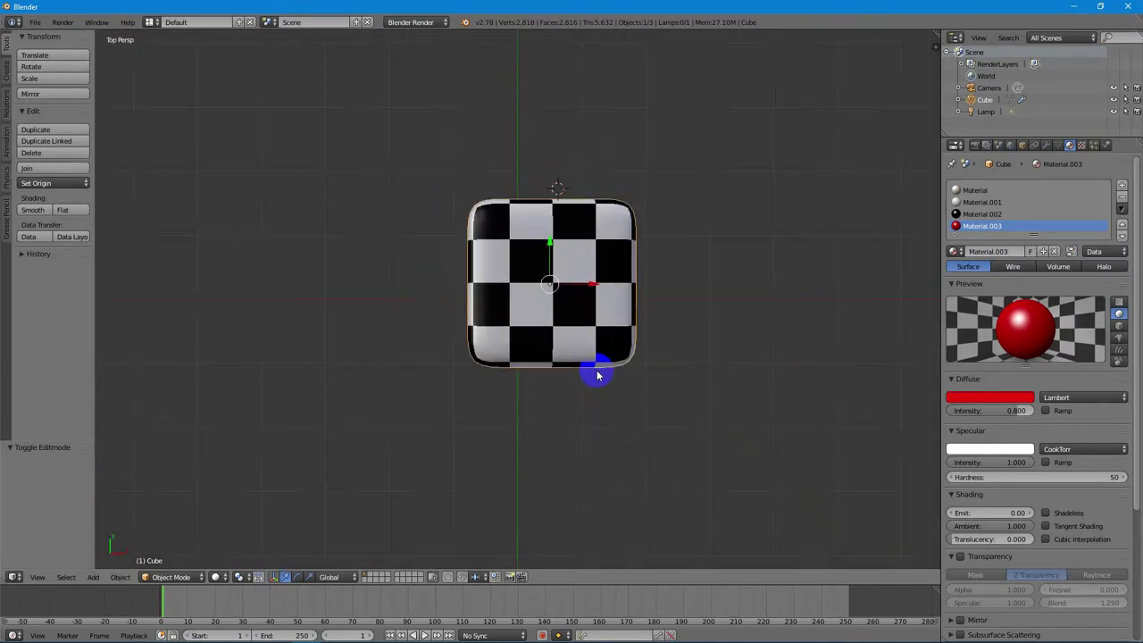
scroll(596, 375, "down", 2)
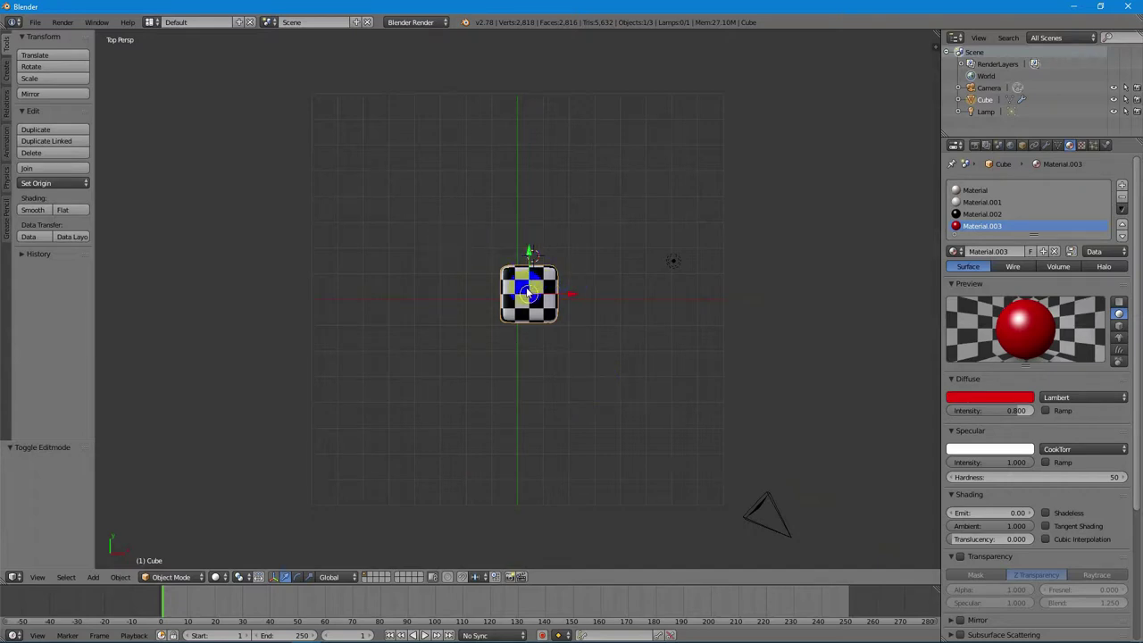
key("g")
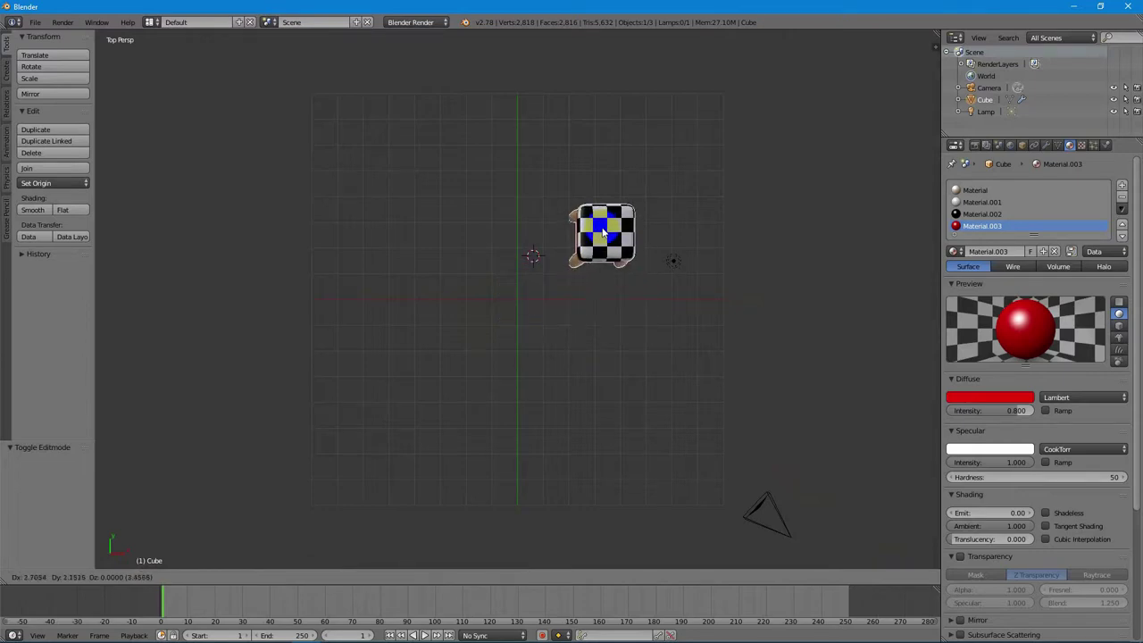
left_click(604, 232)
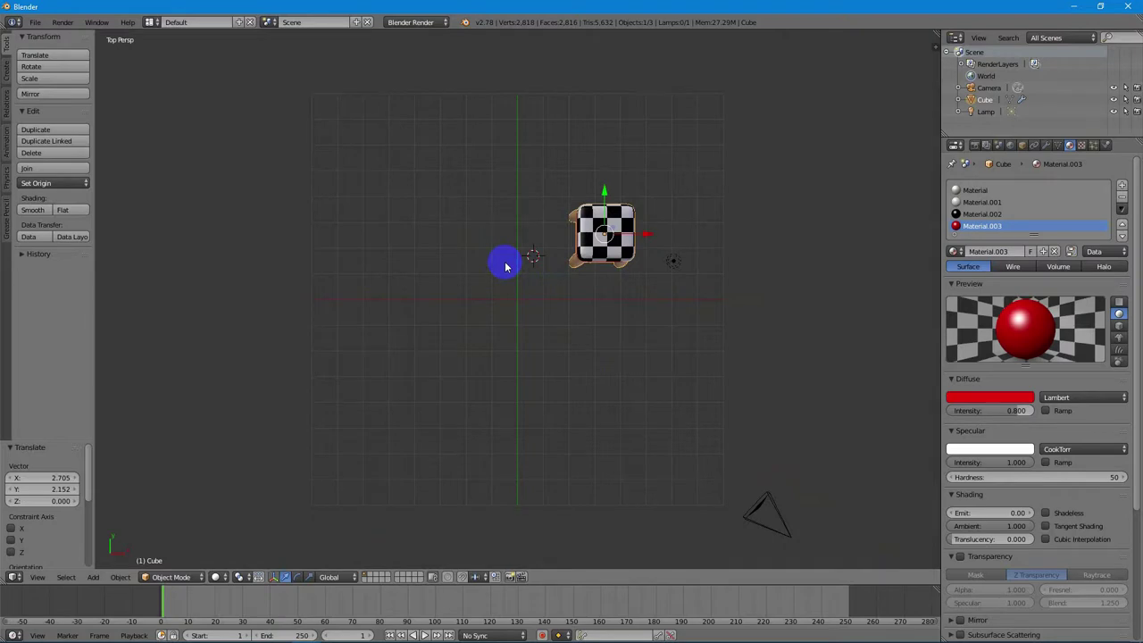
- Add a plane at the scene centre, using the 3D cursor snapped to centre, and scale it up by about 7.989
key("shift+s")
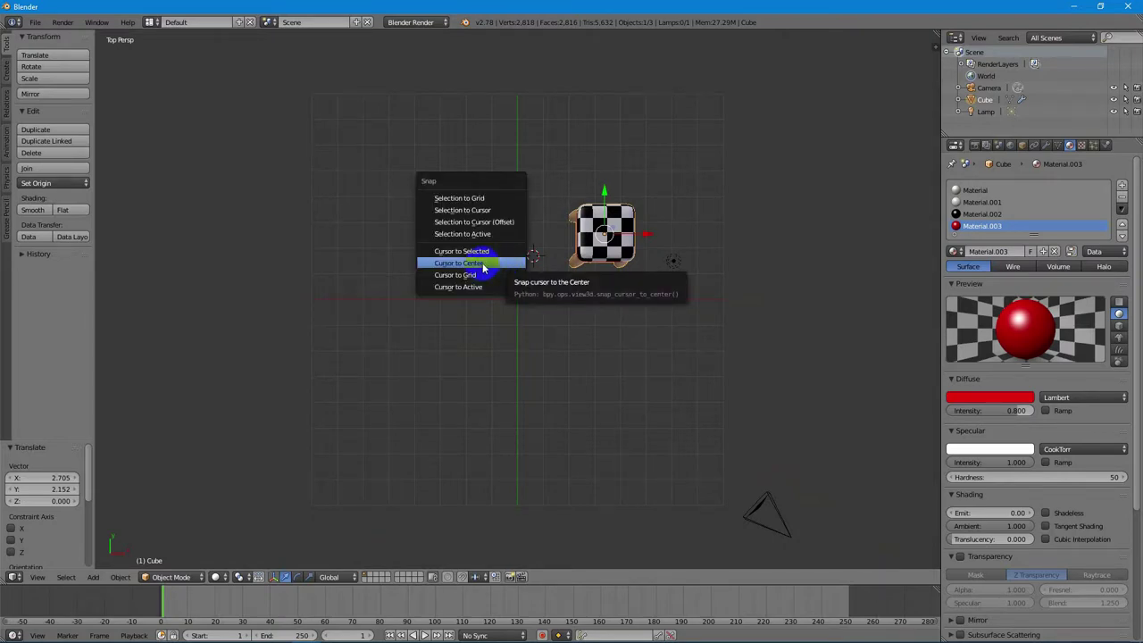
left_click(485, 264)
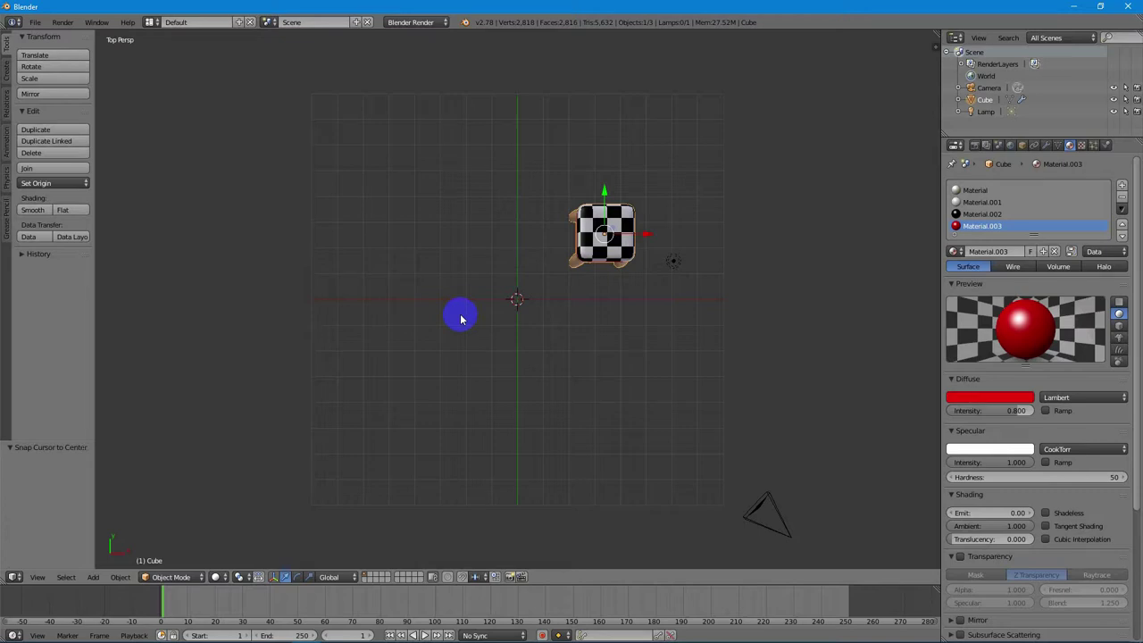
key("shift+a")
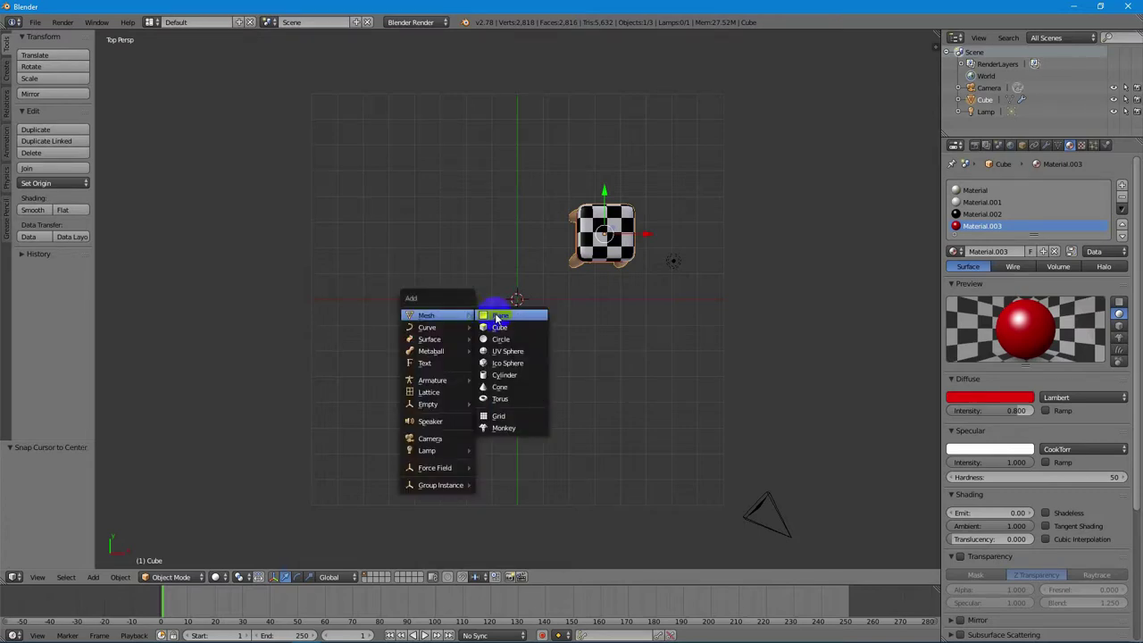
left_click(496, 315)
right_click(537, 314)
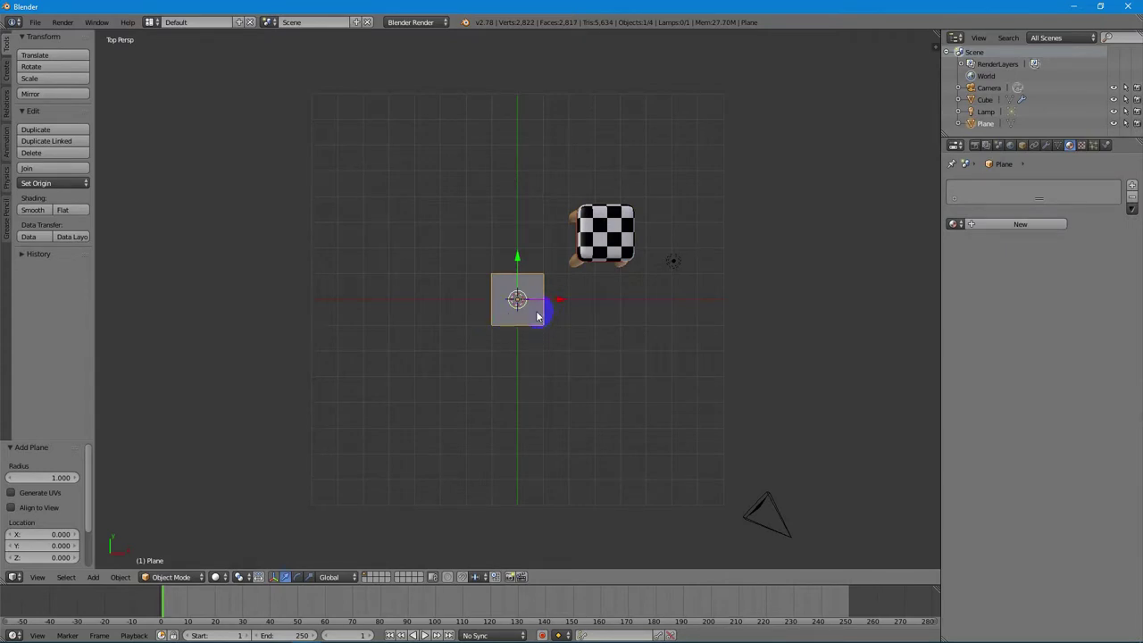
key("s")
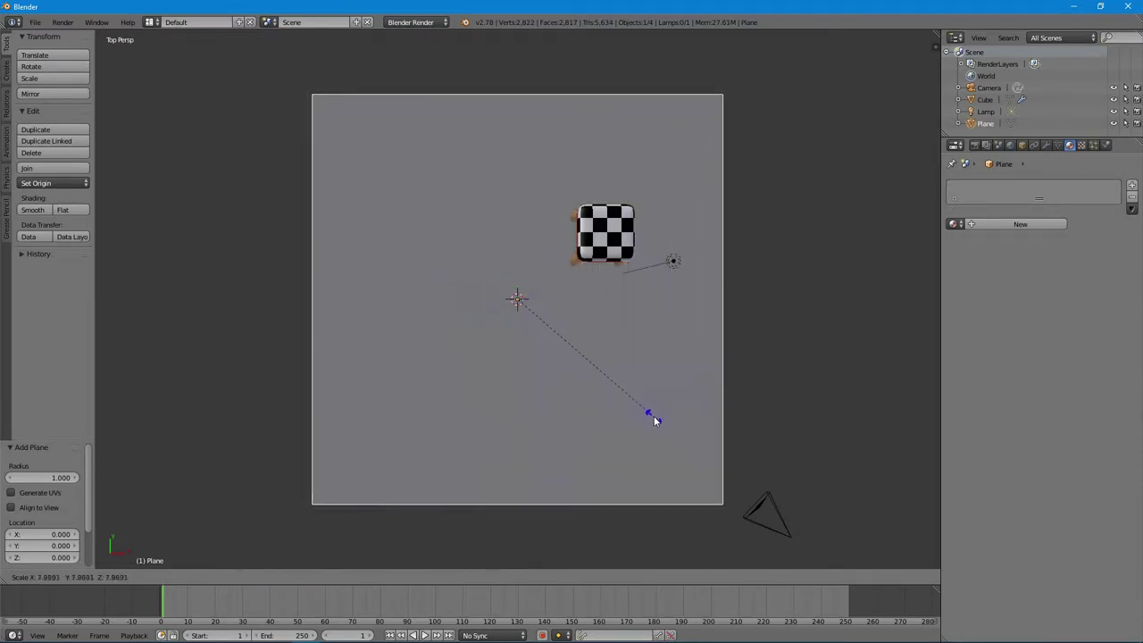
left_click(637, 403)
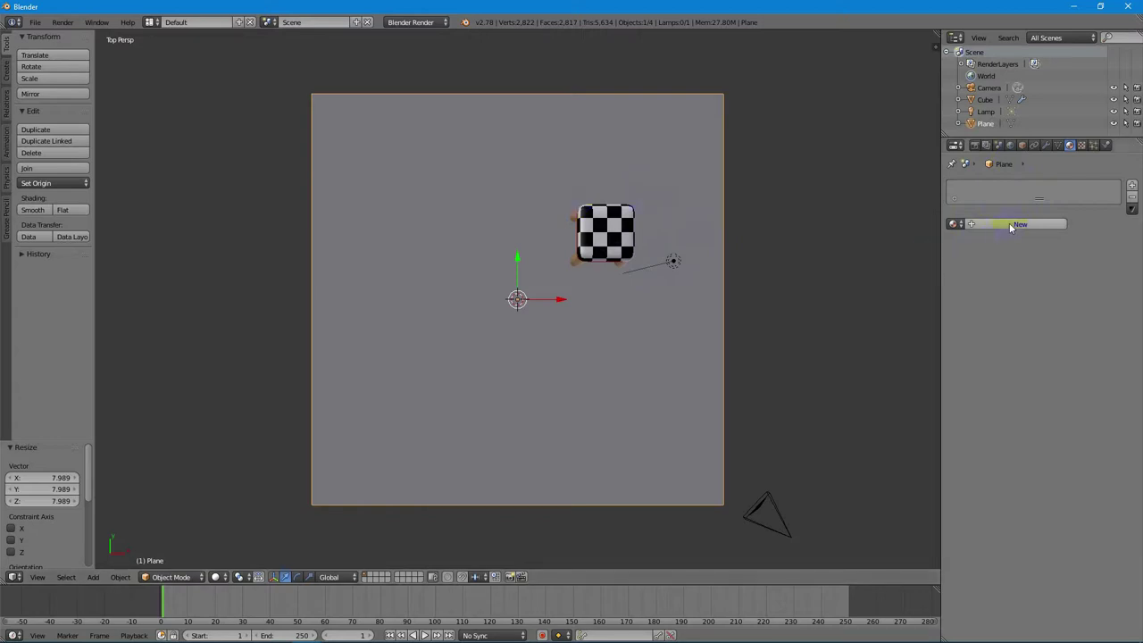
- Give the plane a new light orange-brown material with specular intensity 1.000
left_click(1033, 225)
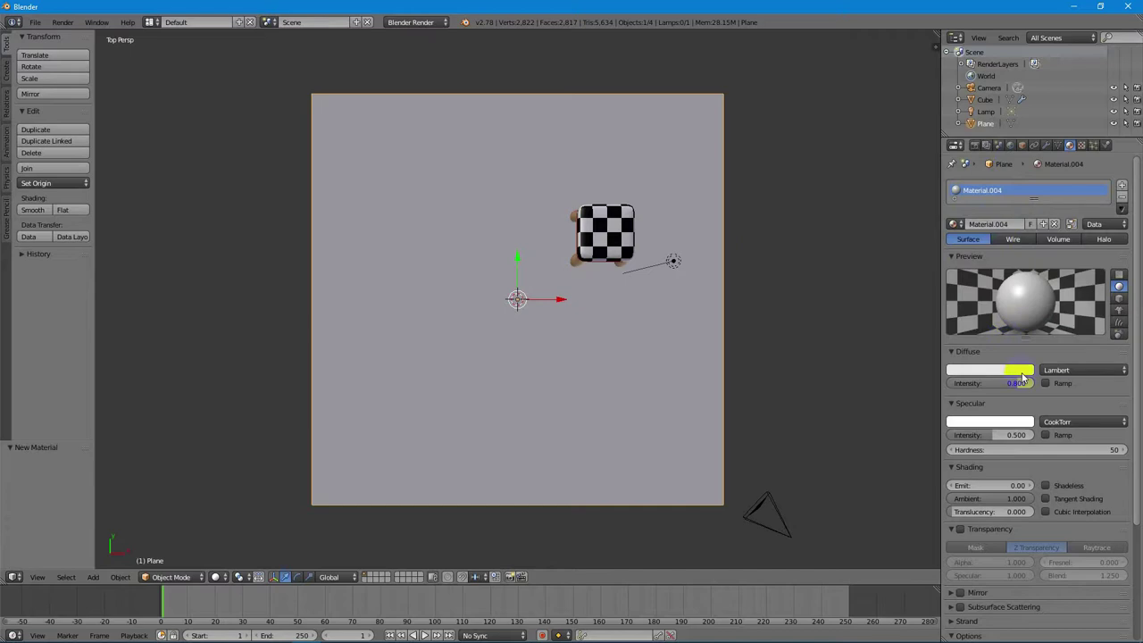
left_click(1023, 378)
left_click_drag(985, 266, 960, 272)
scroll(985, 416, "down", 1)
left_click_drag(985, 416, 1041, 411)
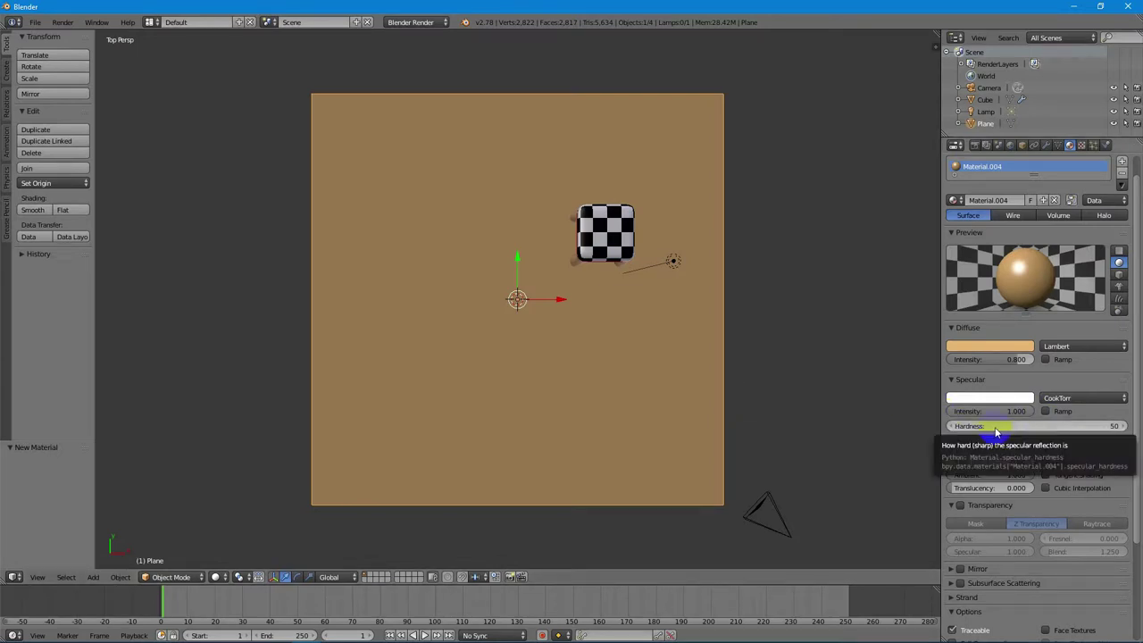
- Enable Mirror on the plane's material and show its reflection settings, folding away the Transparency settings
scroll(1049, 438, "down", 1)
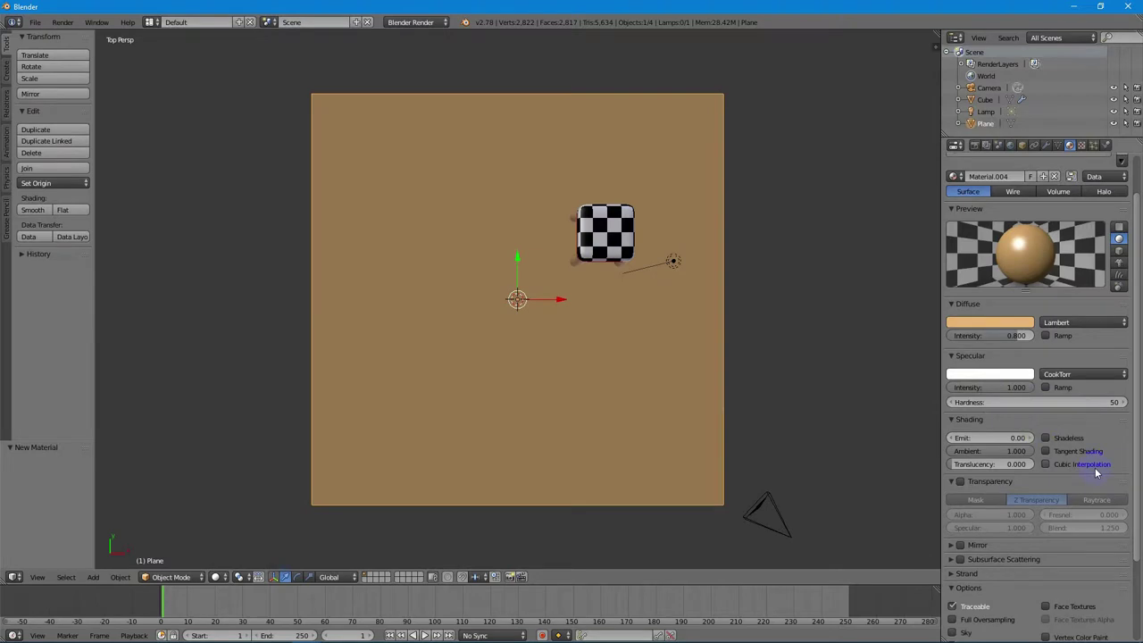
scroll(1032, 427, "down", 2)
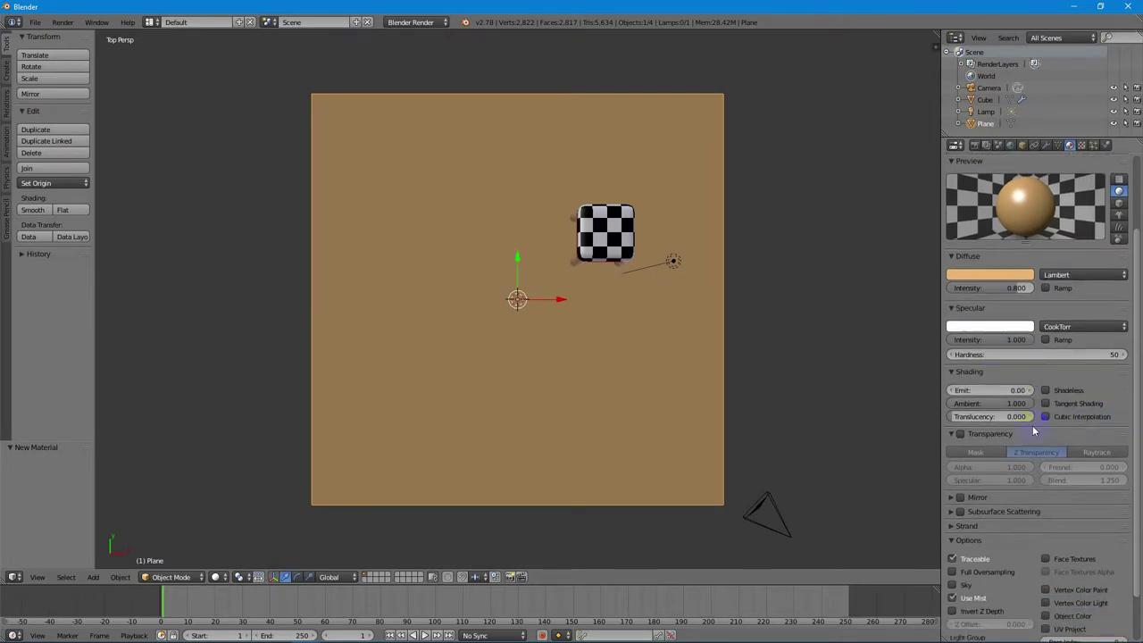
scroll(1032, 425, "down", 1)
scroll(1046, 361, "down", 1)
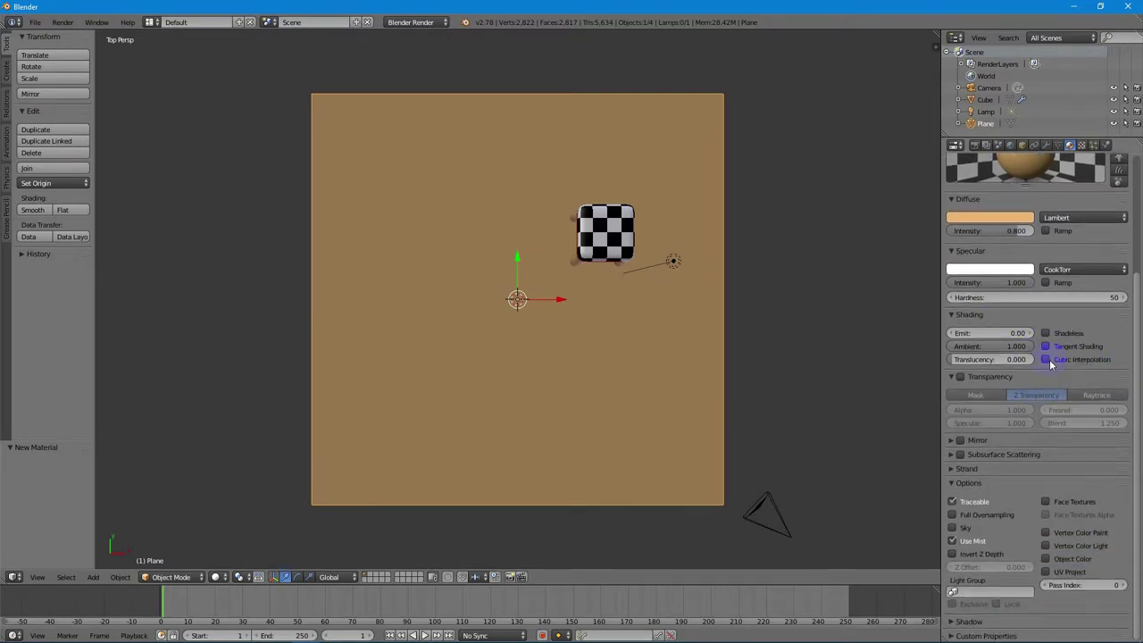
left_click(951, 376)
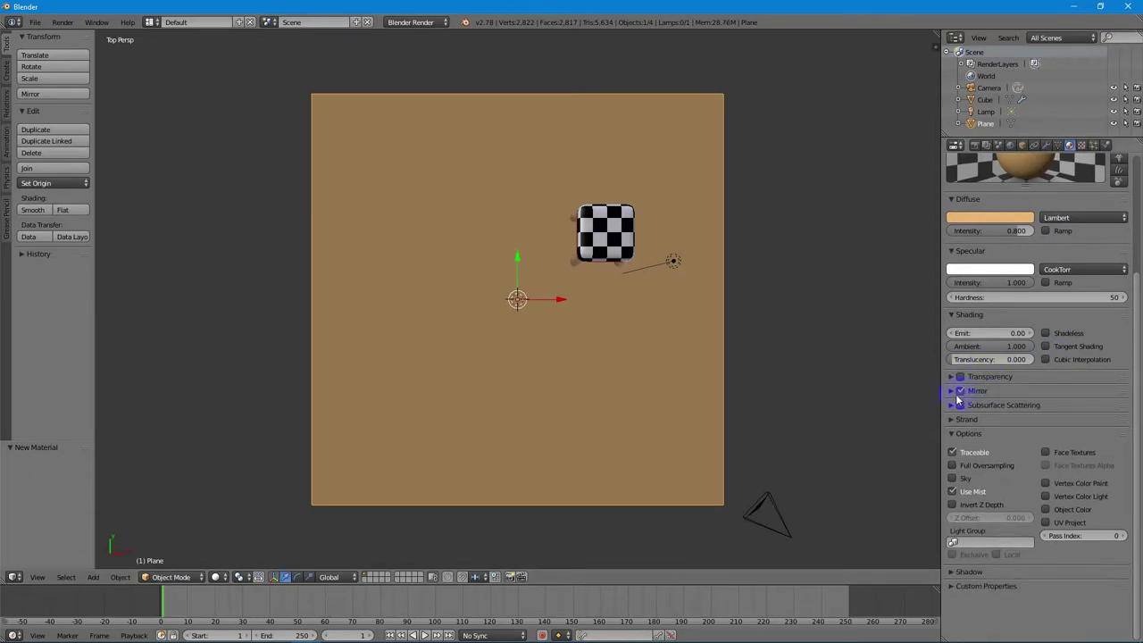
left_click(960, 391)
left_click(952, 391)
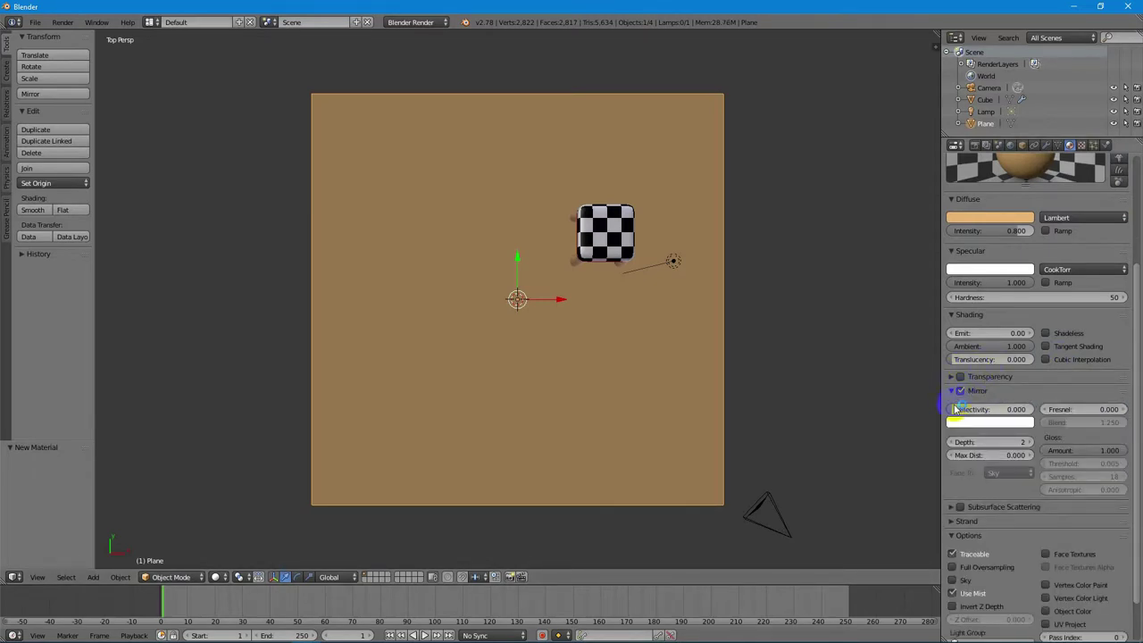
- Collapse the Shading and Specular settings and set the plane material's mirror reflectivity to about 0.252
scroll(1026, 265, "up", 1)
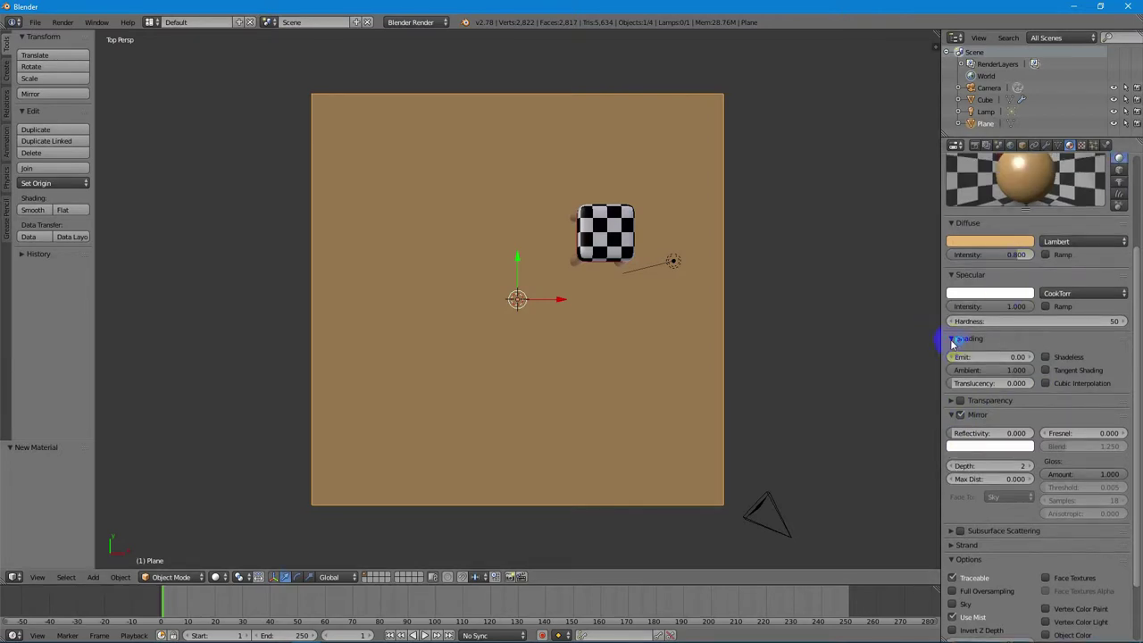
left_click(951, 338)
left_click(951, 275)
scroll(1016, 304, "up", 3)
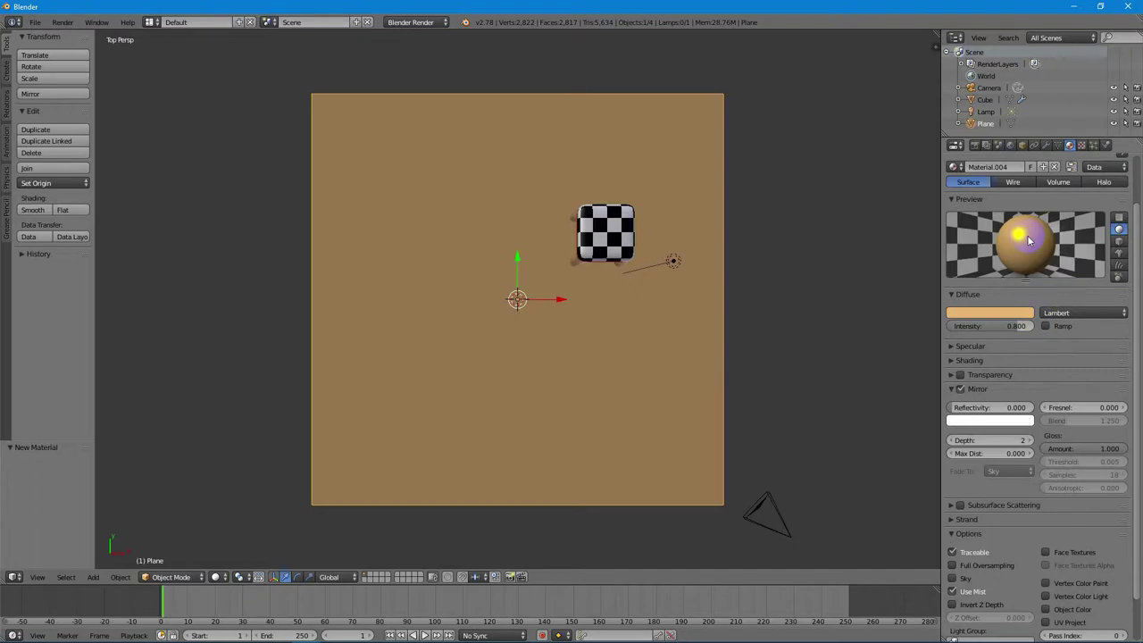
left_click(953, 408)
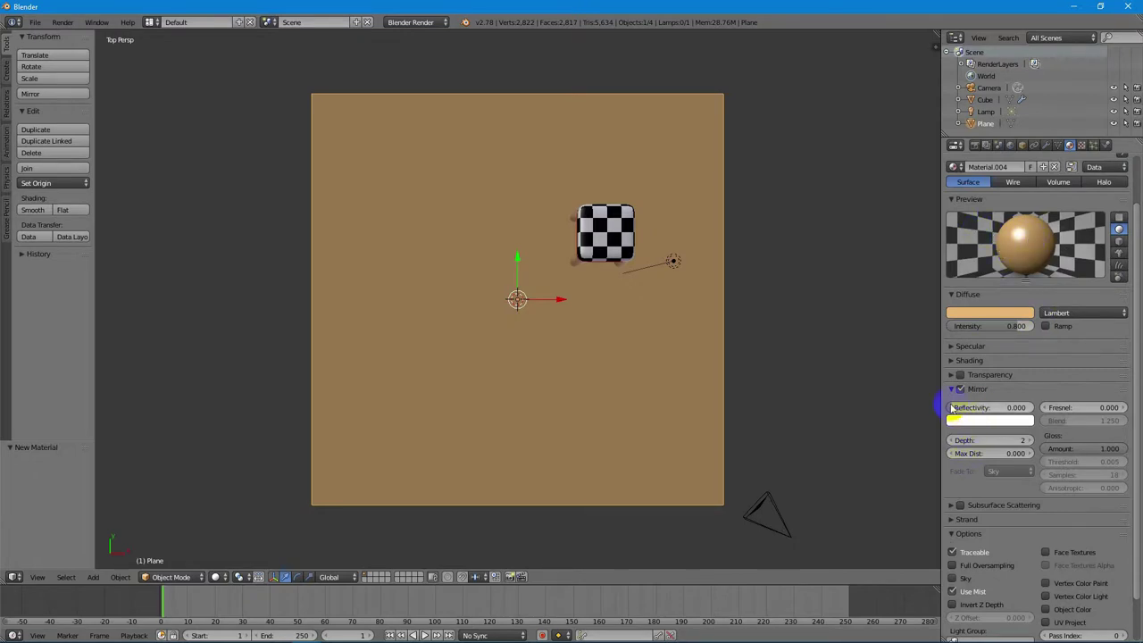
left_click_drag(954, 407, 978, 408)
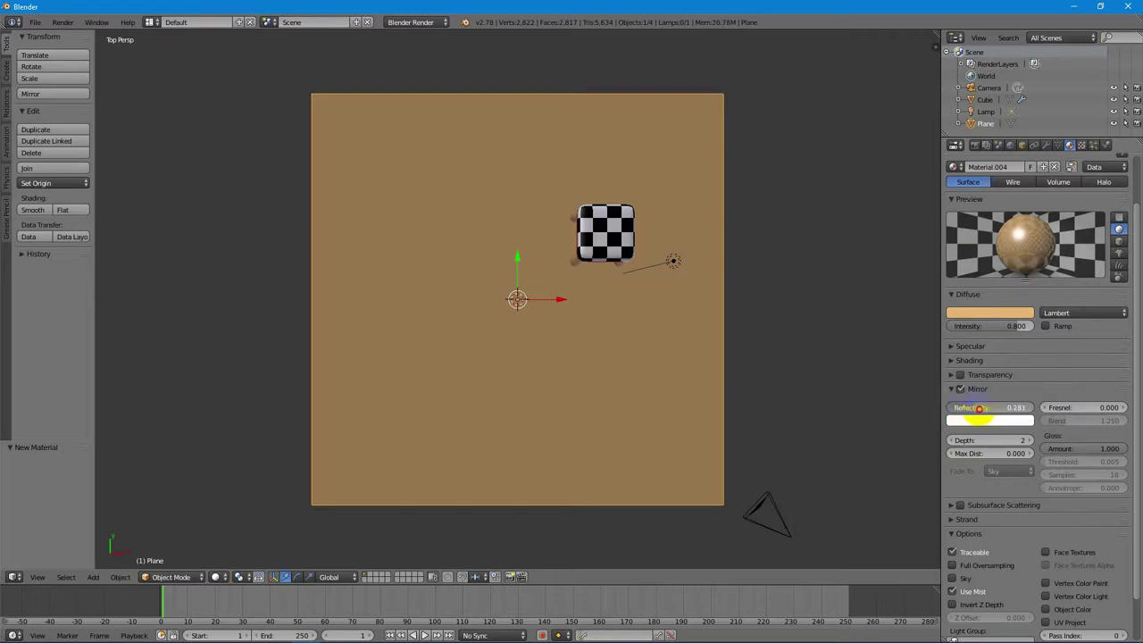
left_click_drag(980, 409, 973, 411)
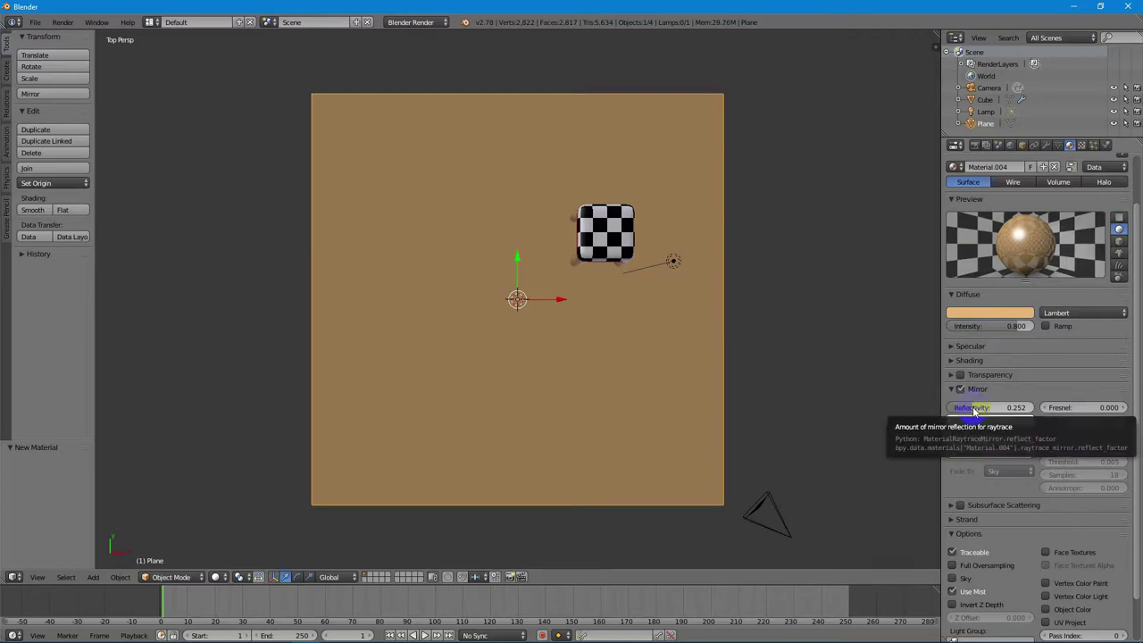
- In the camera view, move the stool by about -4.307 along X, -4.313 along Y and 0.353 along Z
middle_click_drag(655, 424, 574, 344)
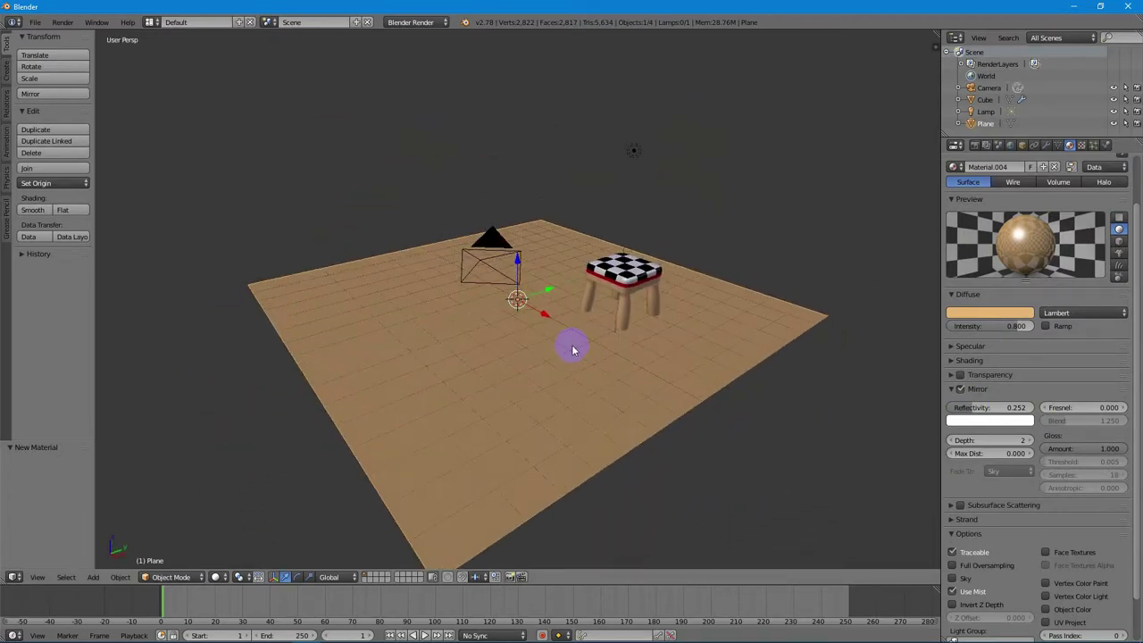
key("KP_0")
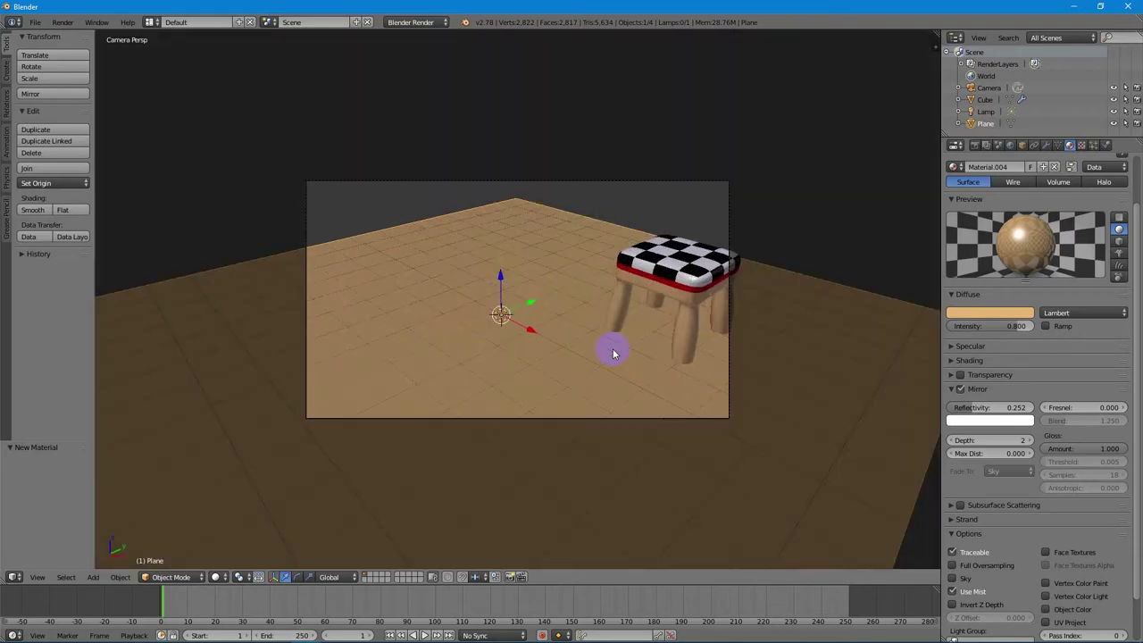
scroll(651, 331, "up", 2)
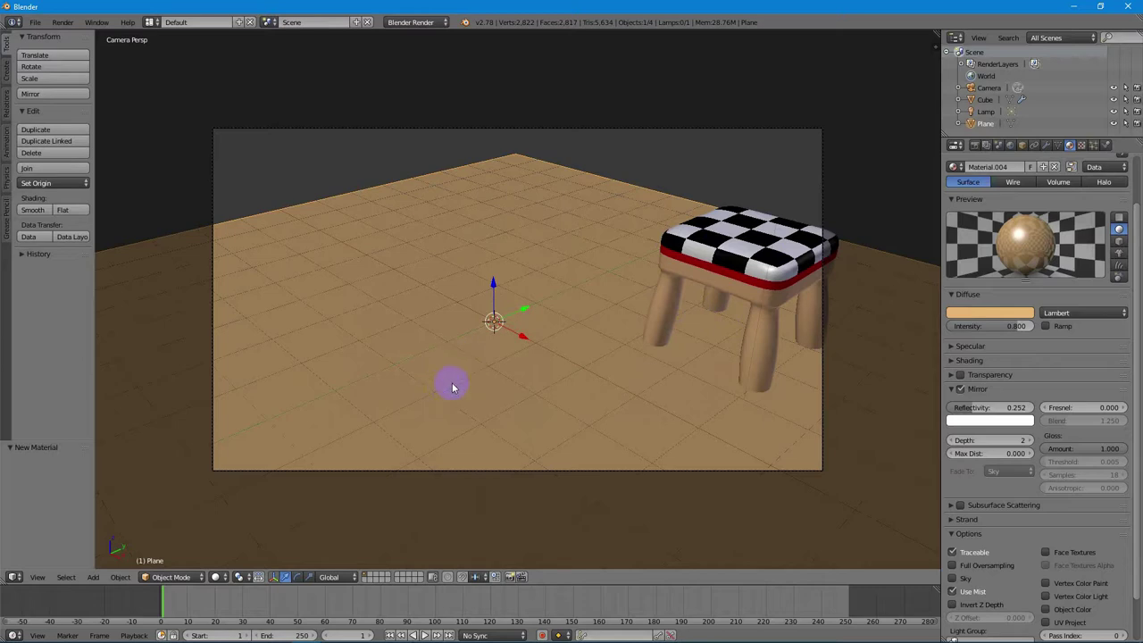
key("g")
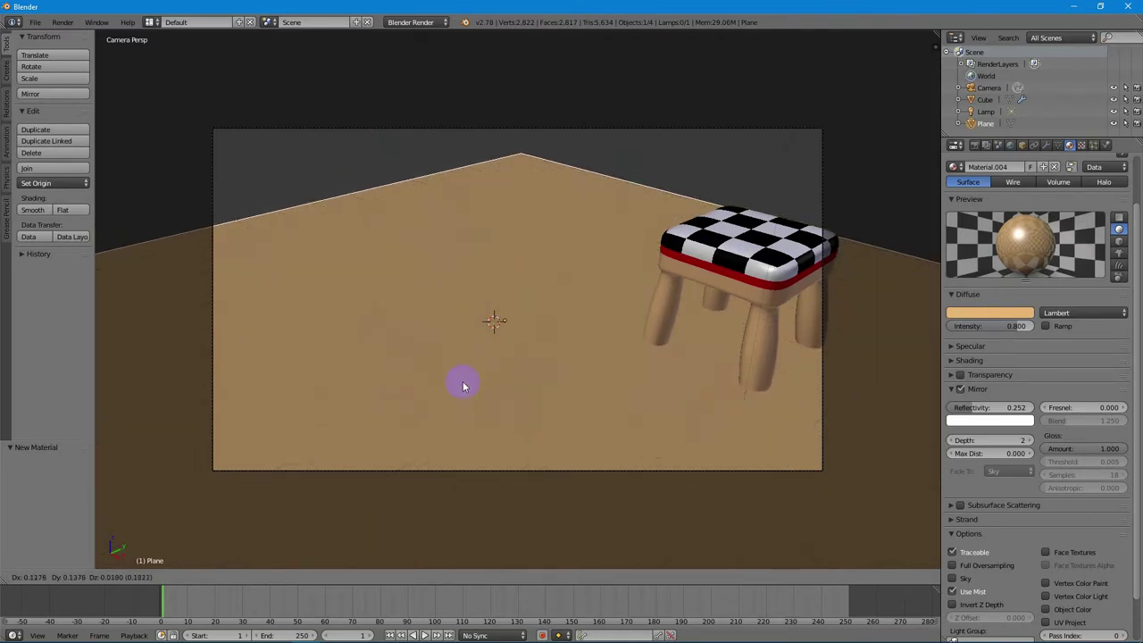
left_click(464, 386)
left_click(759, 244)
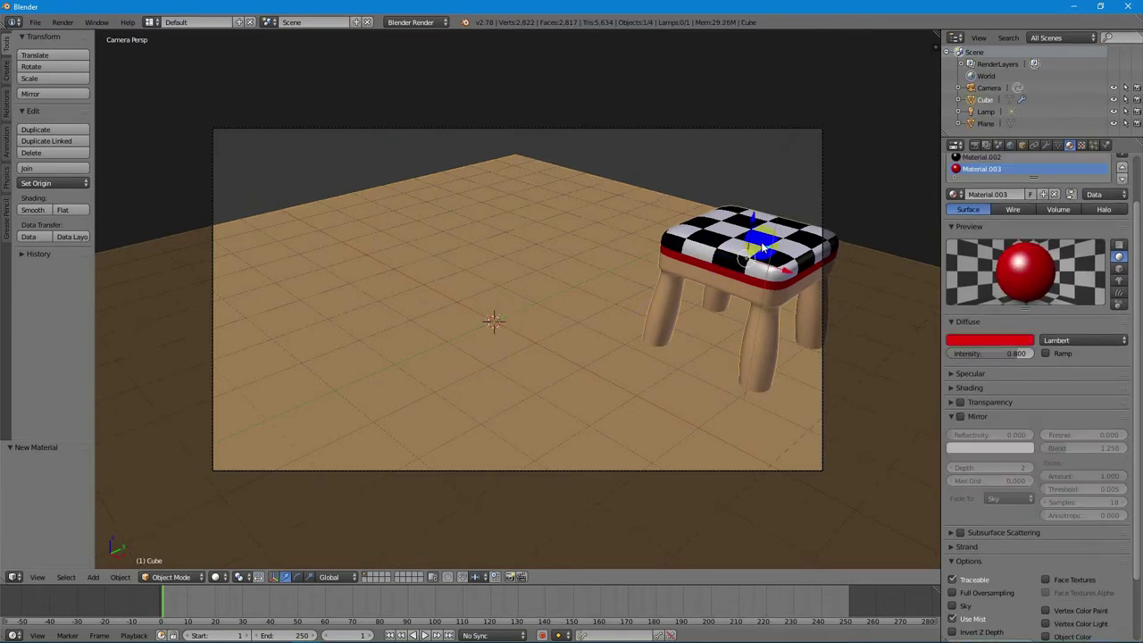
key("g")
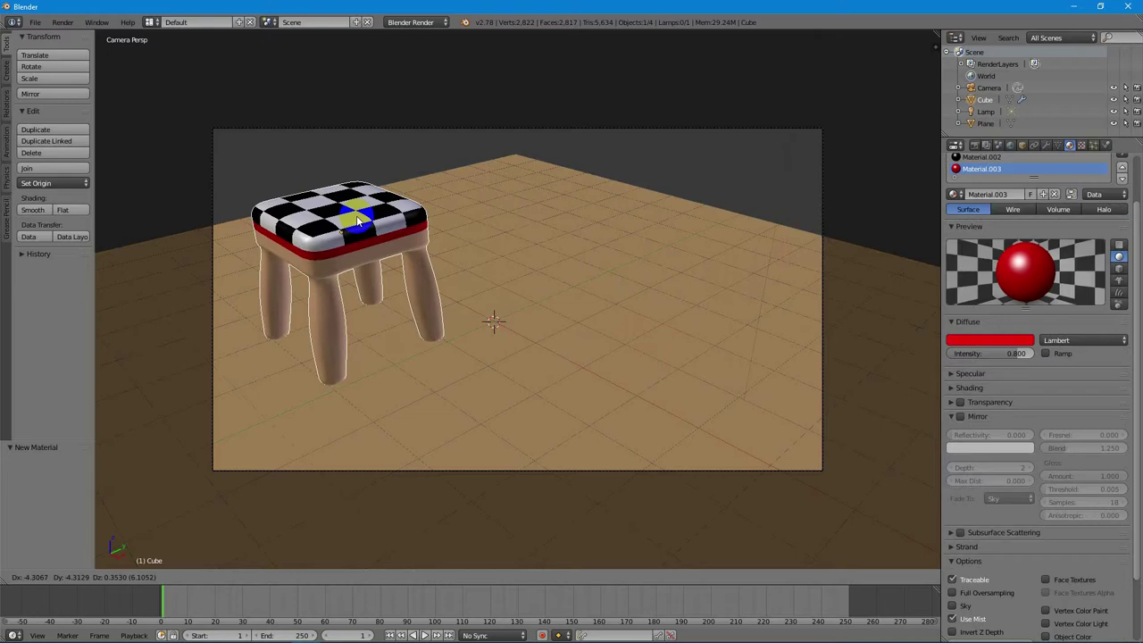
left_click(357, 219)
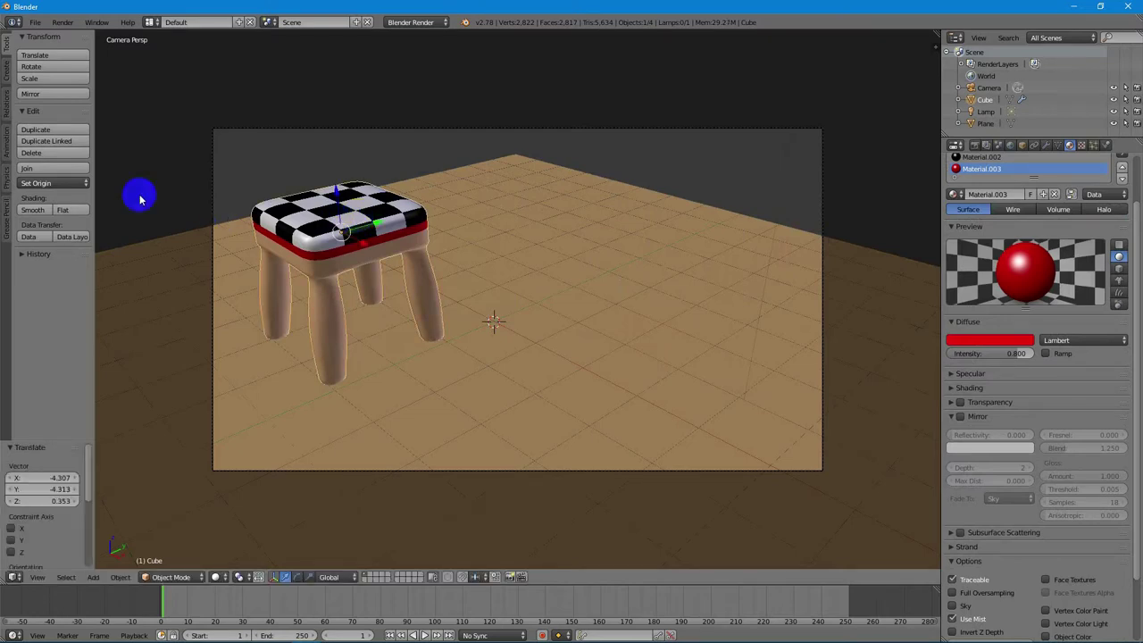
- Duplicate the stool about 3.326 along Y, and duplicate that copy about 4.031 along X
left_click(68, 131)
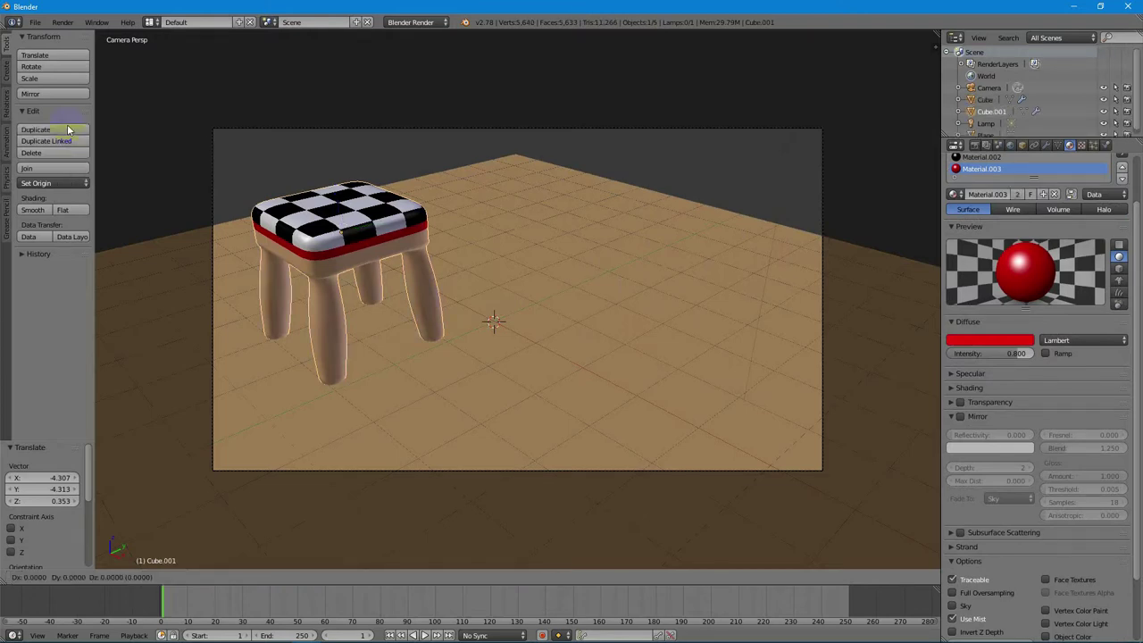
key("y")
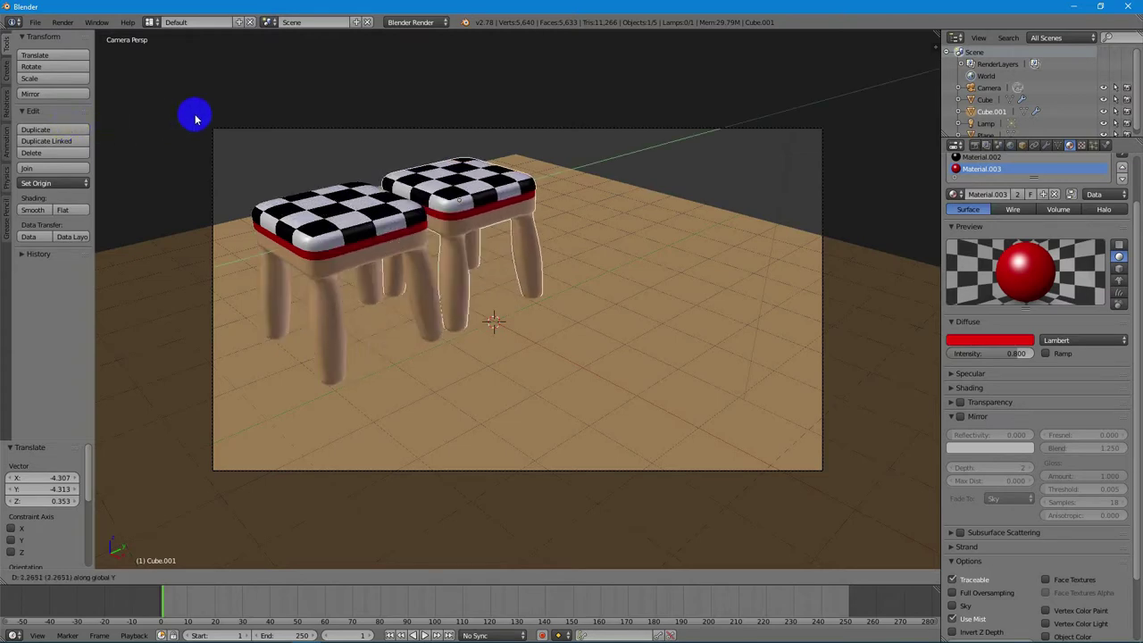
left_click(242, 126)
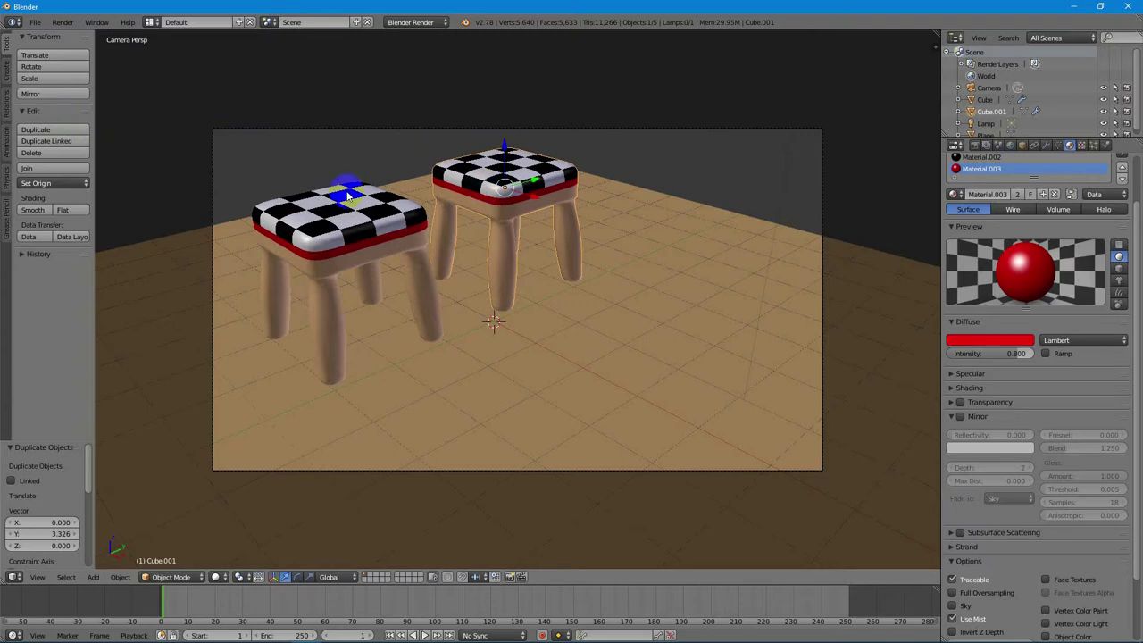
left_click(73, 132)
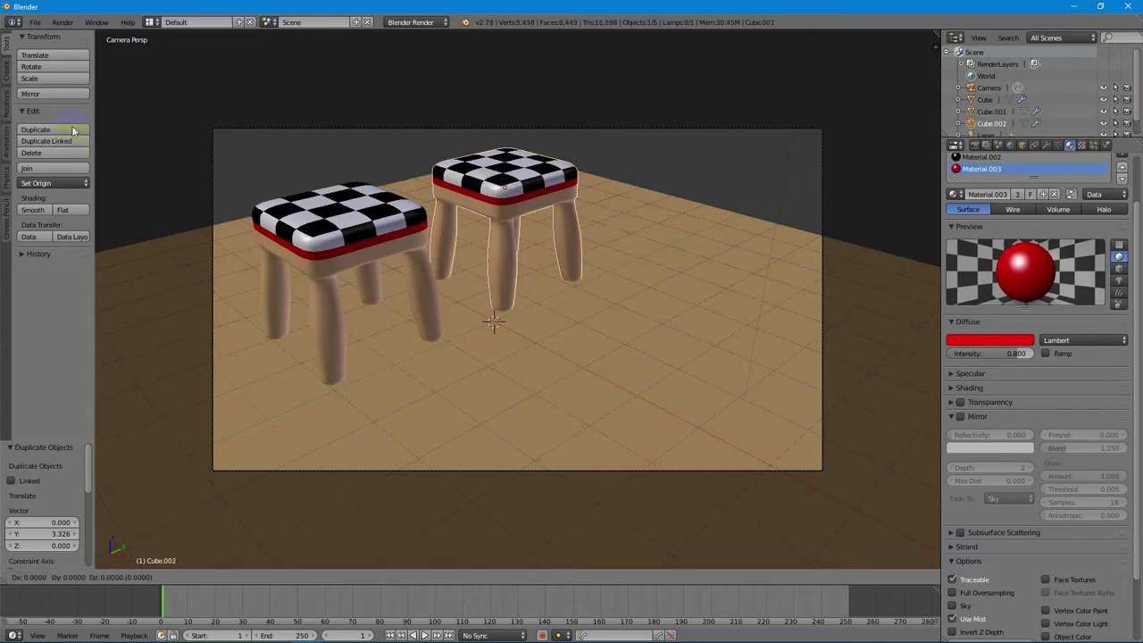
key("x")
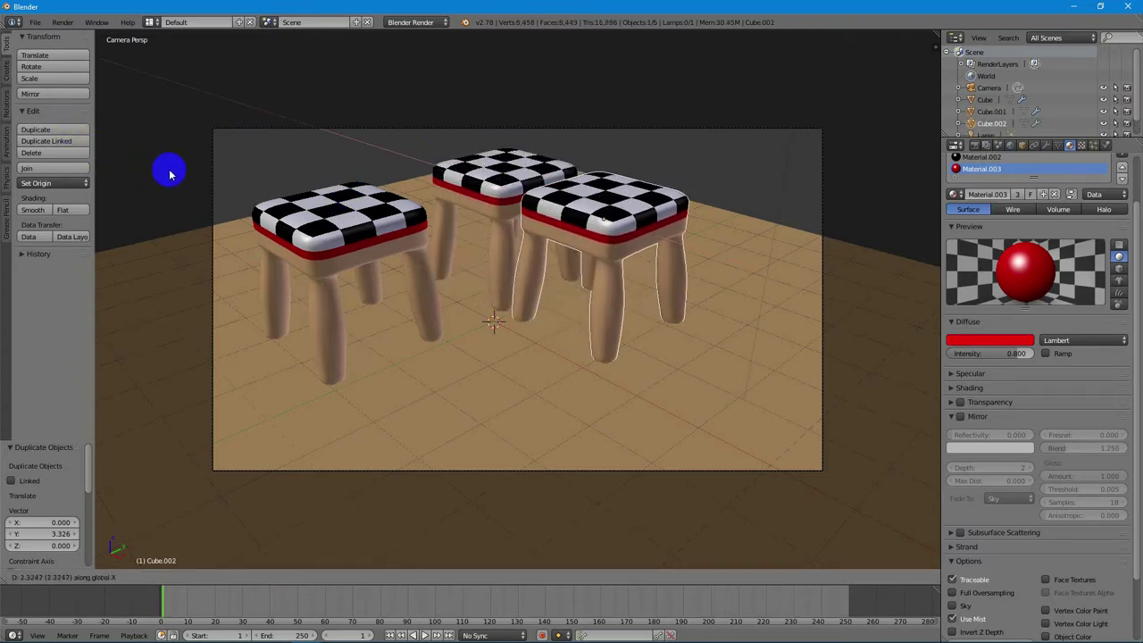
left_click(250, 230)
- Move the rear stool about 0.584 along X to even out the arrangement
right_click(537, 185)
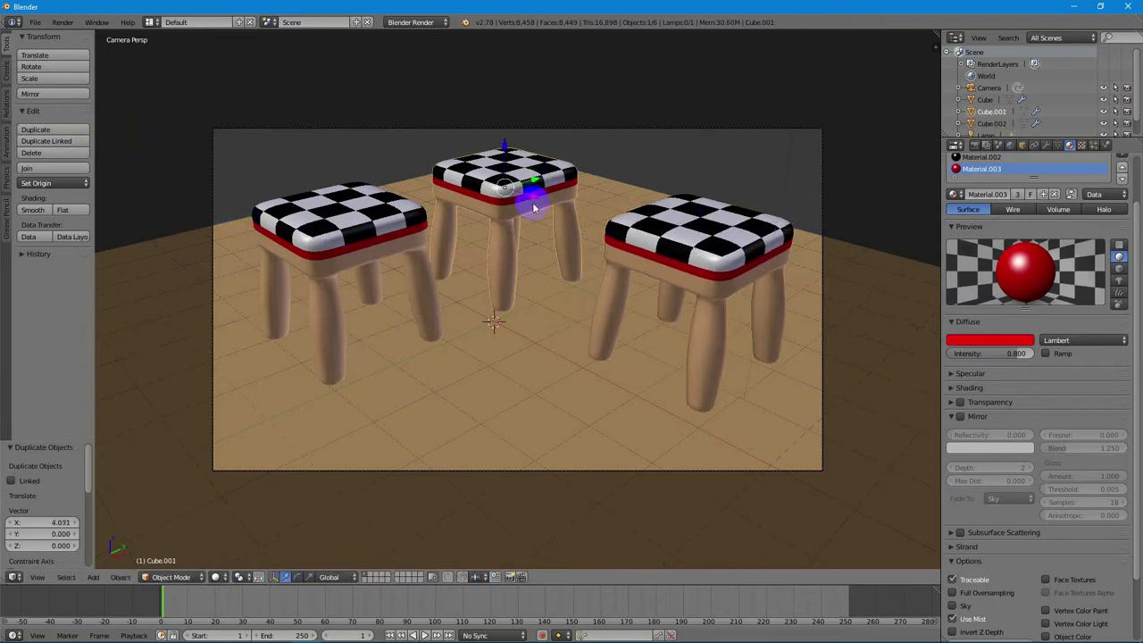
left_click_drag(535, 198, 554, 217)
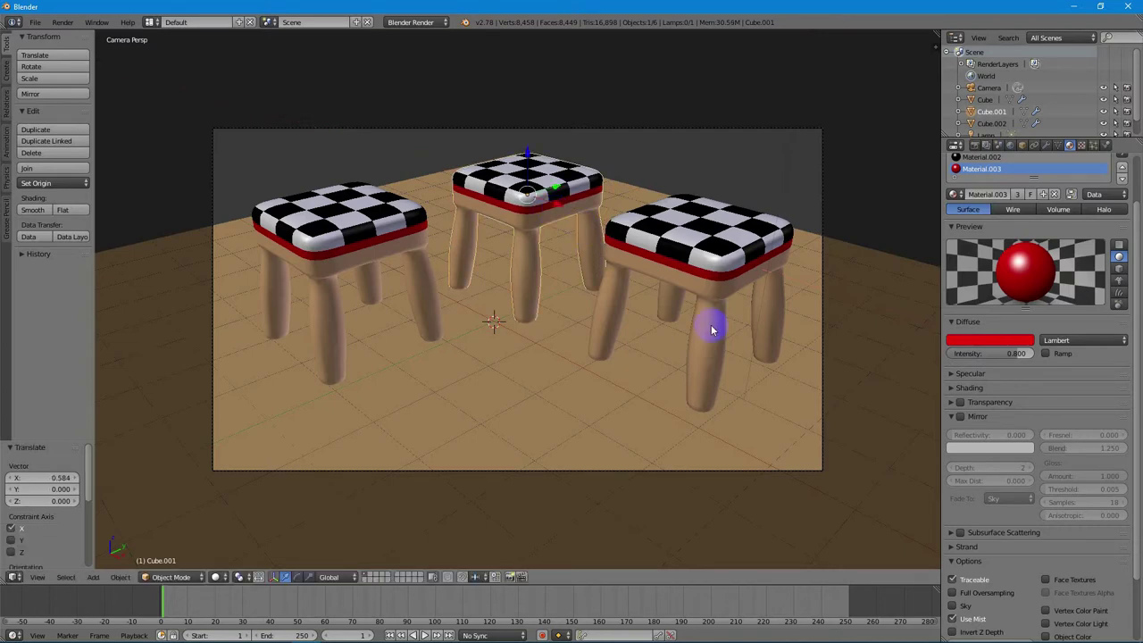
scroll(661, 414, "up", 1)
scroll(661, 414, "down", 1)
scroll(475, 343, "up", 1)
scroll(476, 350, "down", 1)
- Leave the camera view and set the viewport shading to Material
key("KP_0")
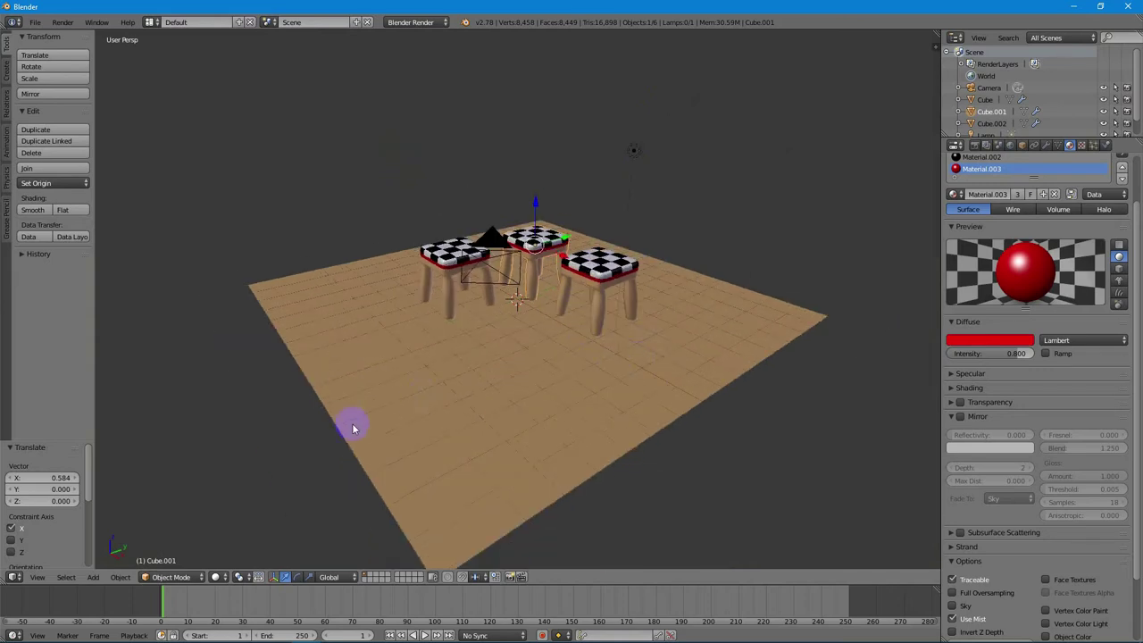
left_click(223, 575)
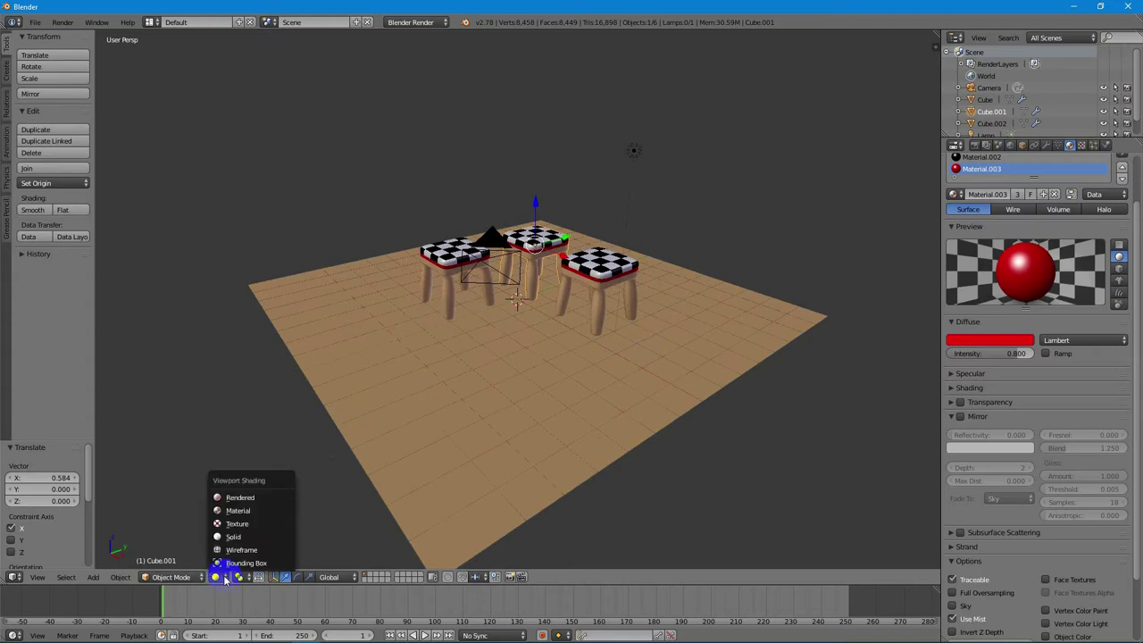
left_click(238, 510)
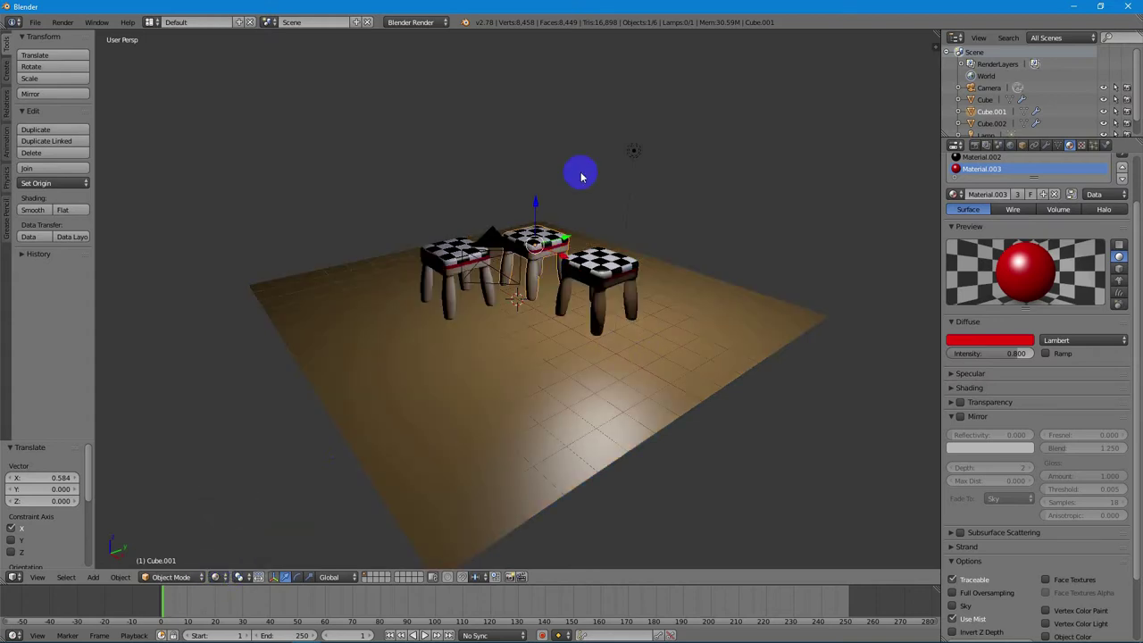
- Duplicate the lamp by about -4.492, -5.648, 0.168, and duplicate that copy by about 2.375, 3.386, 0.426 in X, Y, Z
right_click(632, 152)
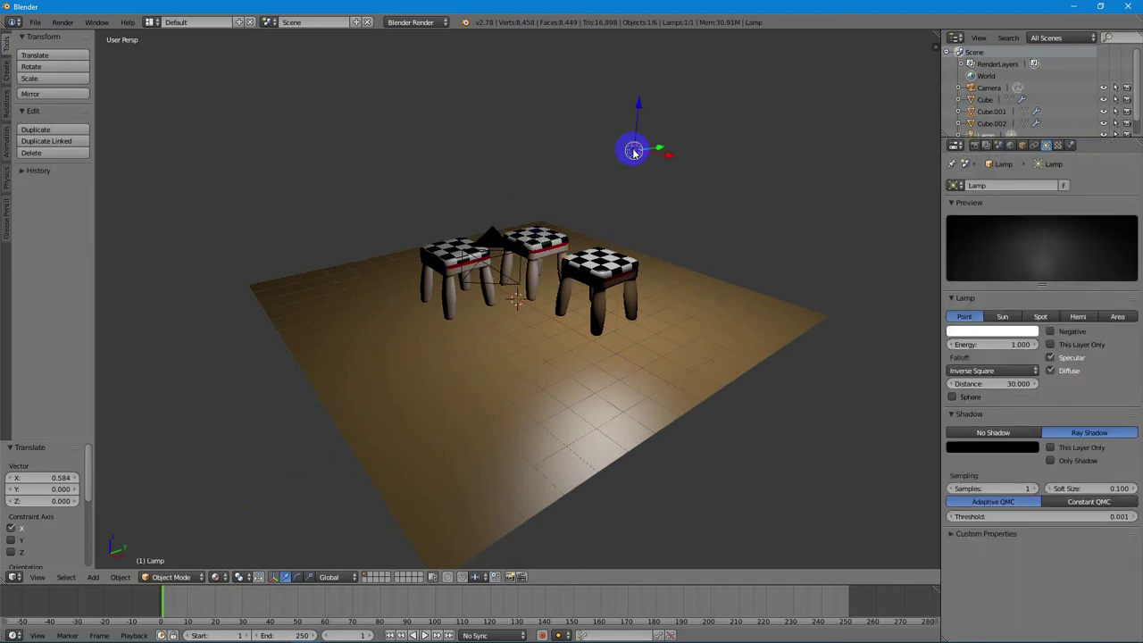
key("shift+d")
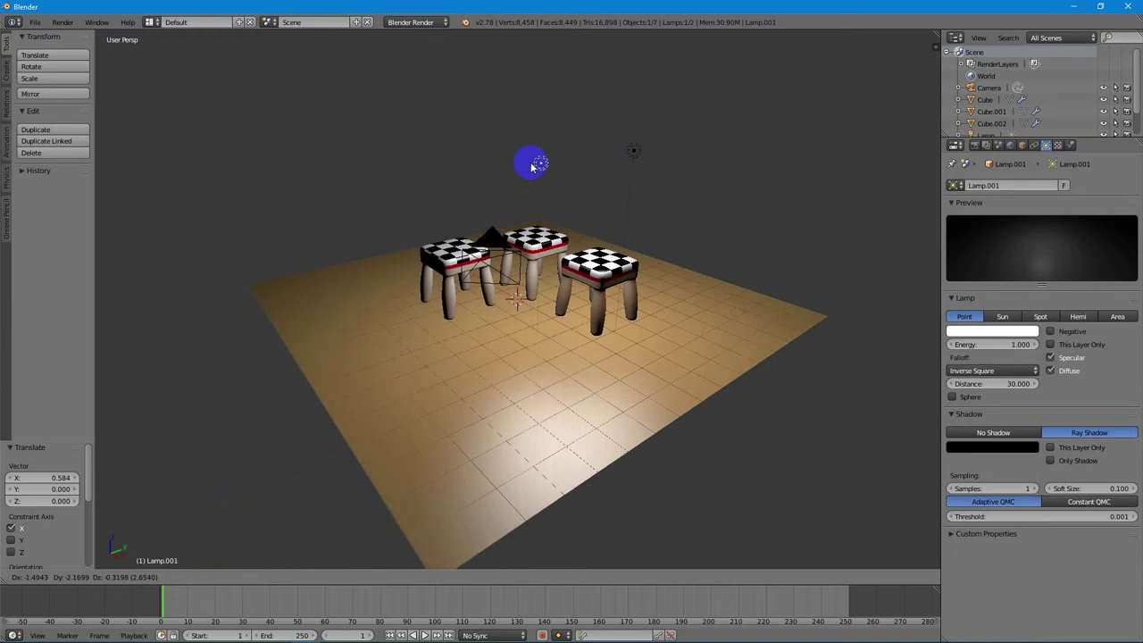
left_click(379, 148)
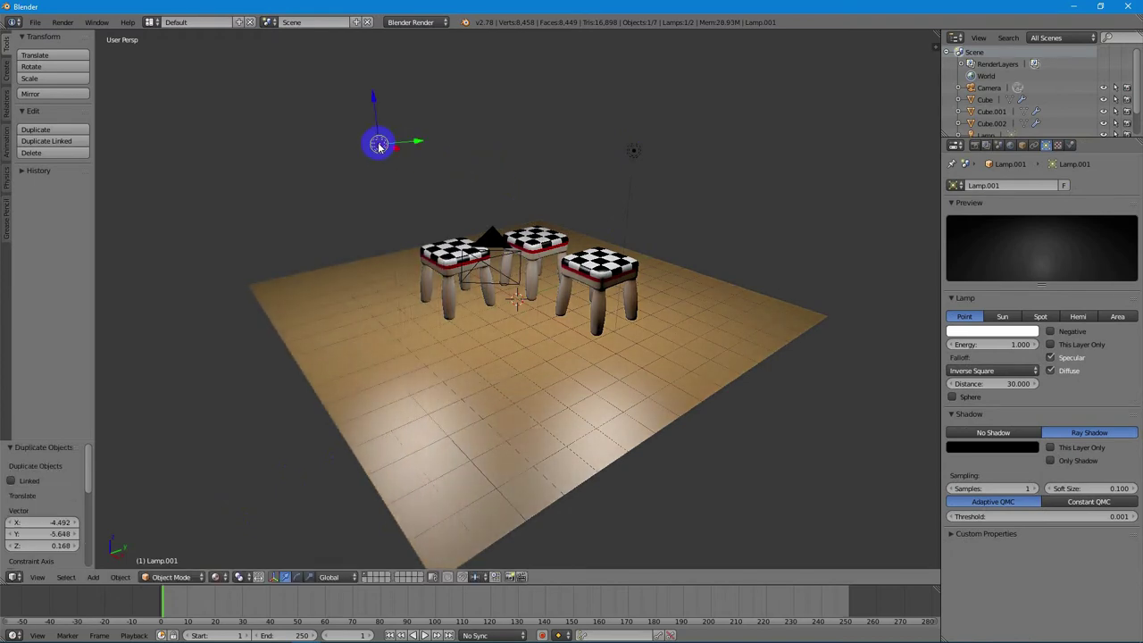
key("shift+d")
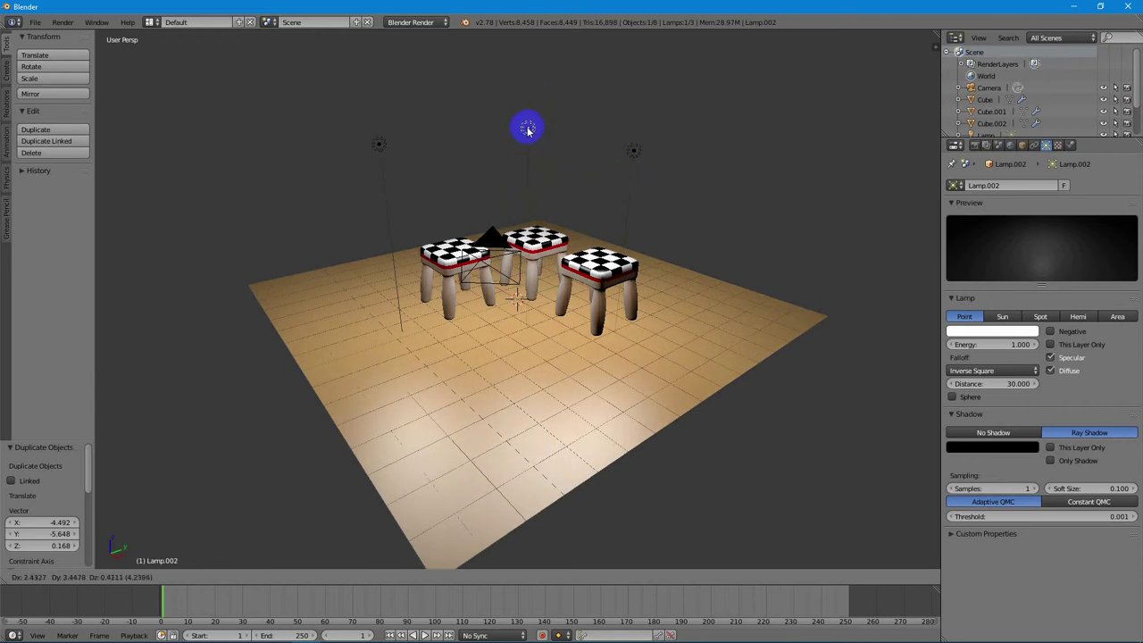
left_click(525, 127)
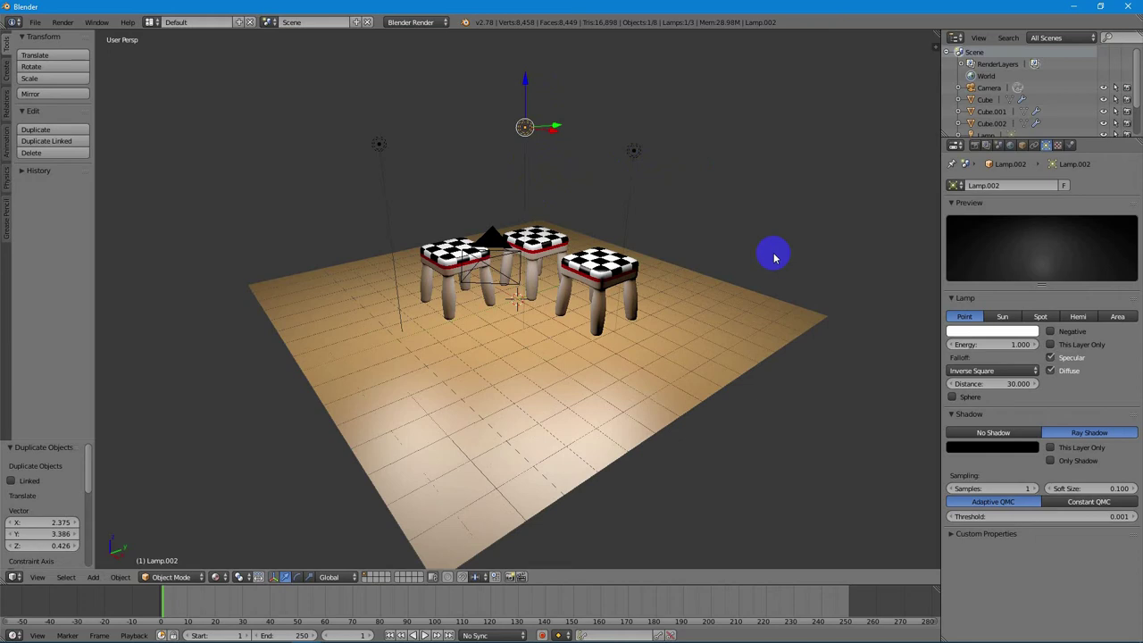
- Render the three stools on the reflective floor from the camera view
key("KP_0")
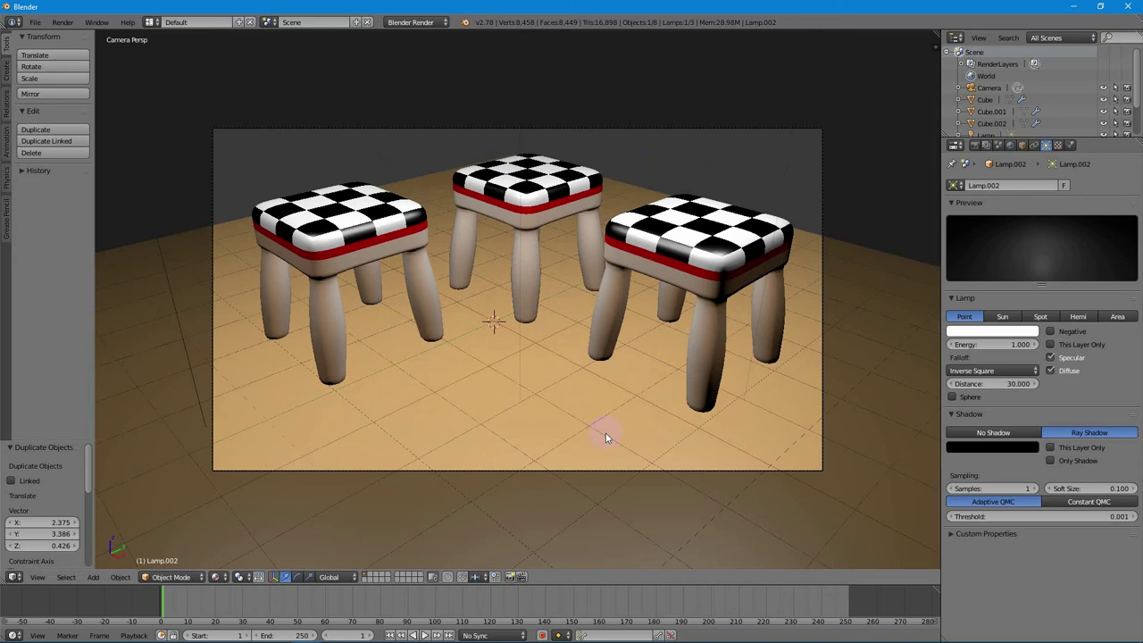
key("F12")
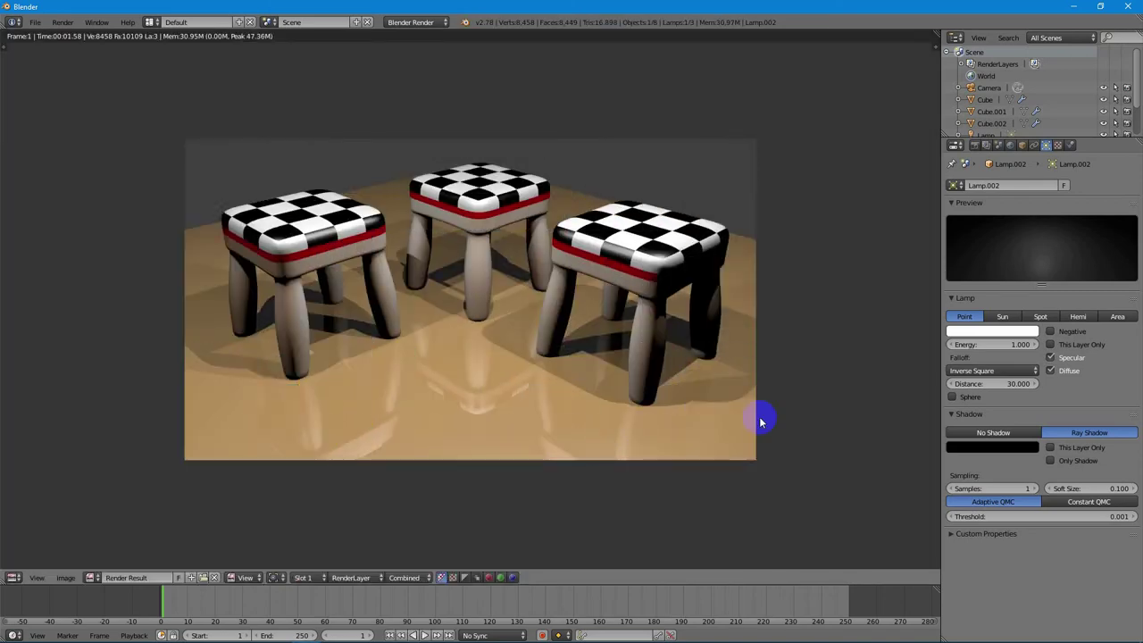